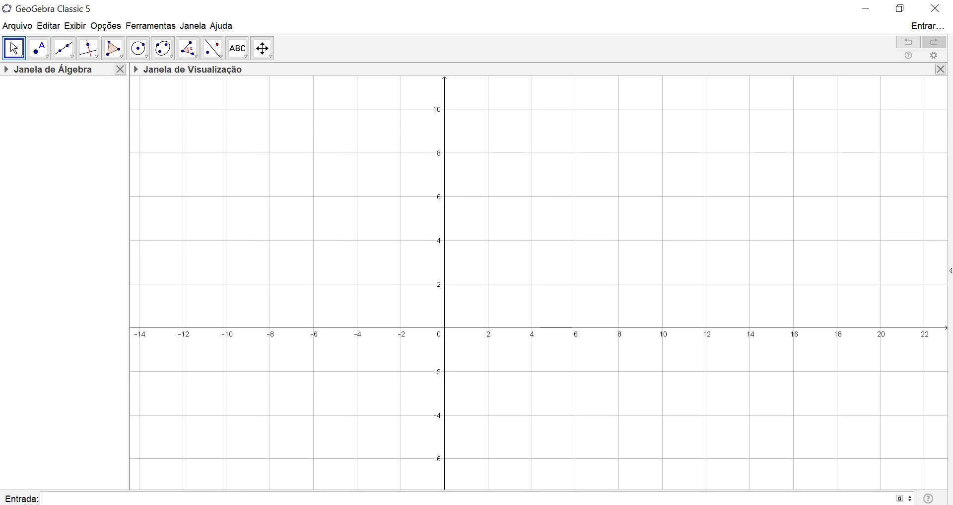
Plot the function f(x) = x^7.
type("f(x) = x")
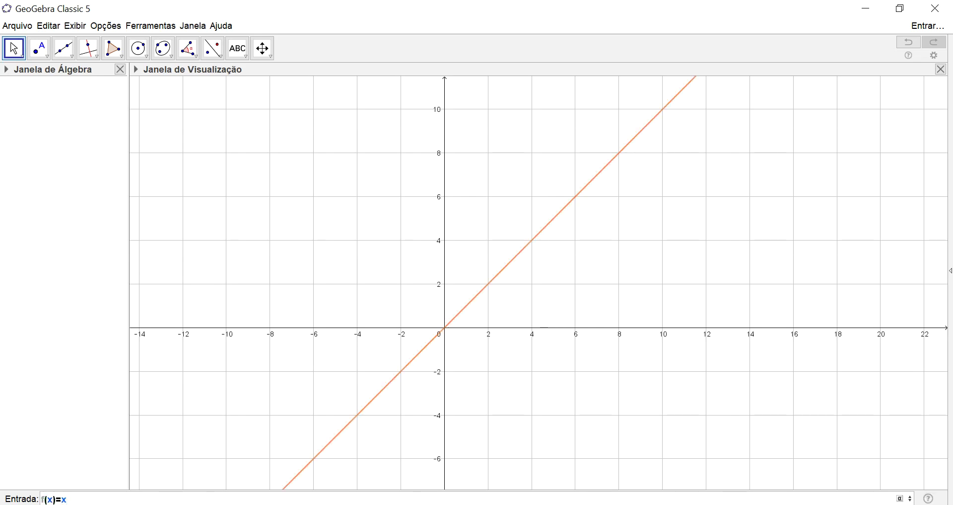
type("^7")
key("Return")
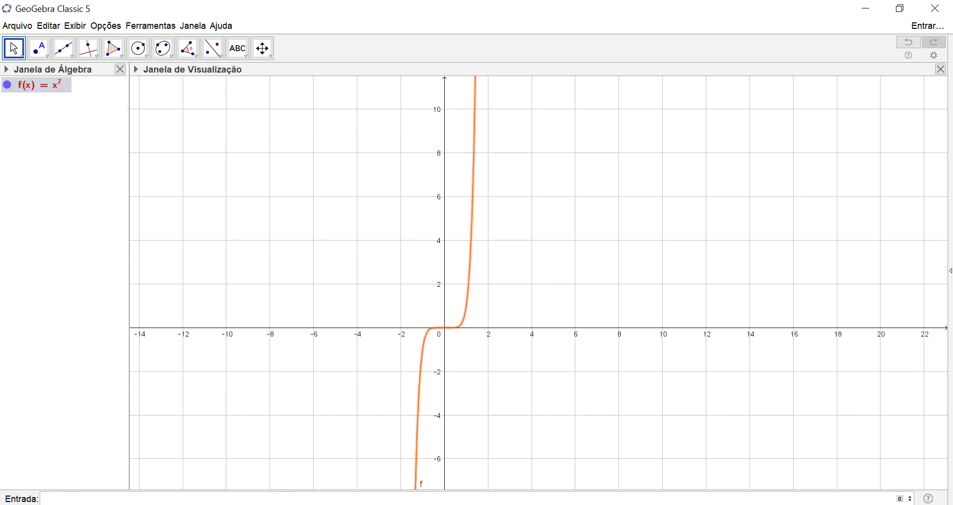
Examine the graph of x^7 up close around the origin and at a wider scale.
left_click_drag(526, 386, 596, 309)
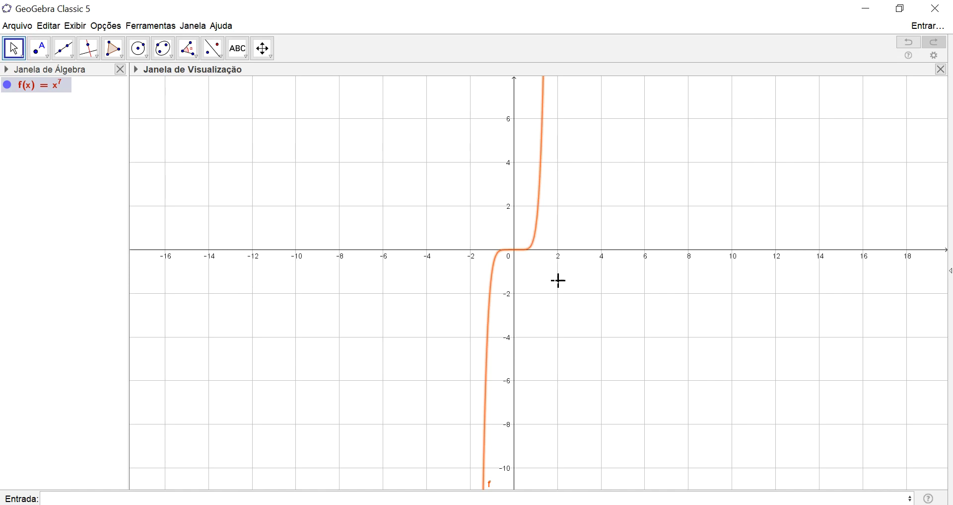
scroll(551, 271, "up", 5)
scroll(564, 289, "up", 10)
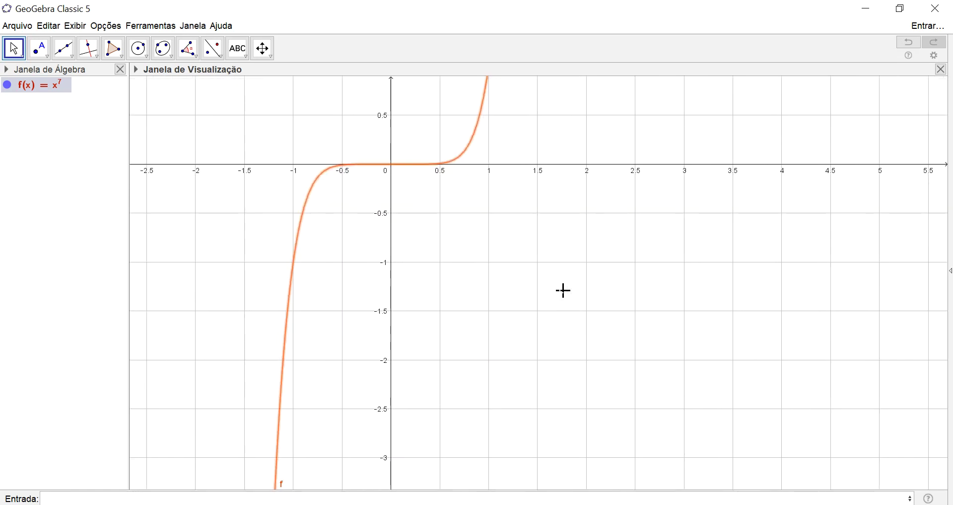
left_click_drag(527, 282, 640, 501)
scroll(626, 432, "up", 2)
left_click_drag(626, 432, 664, 273)
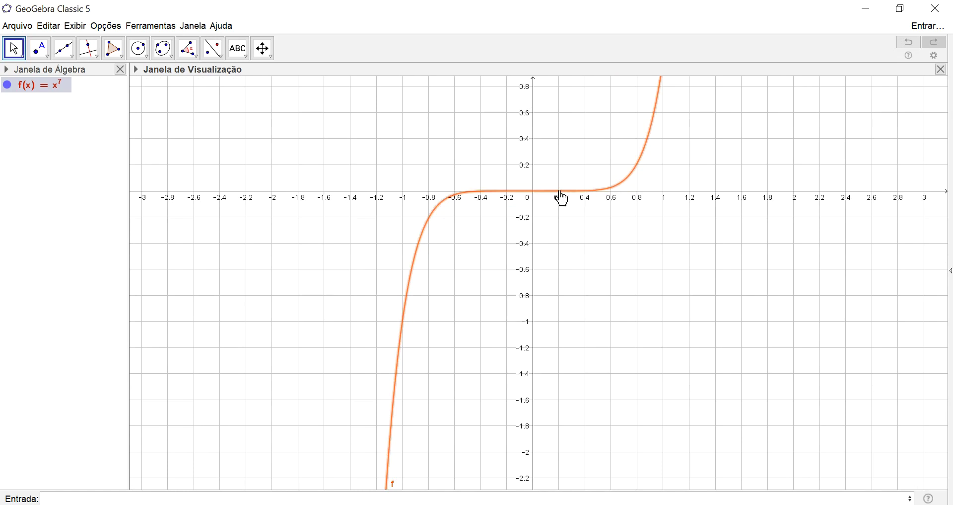
scroll(589, 280, "up", 6)
scroll(589, 277, "up", 3)
left_click_drag(536, 187, 564, 460)
scroll(692, 383, "up", 13)
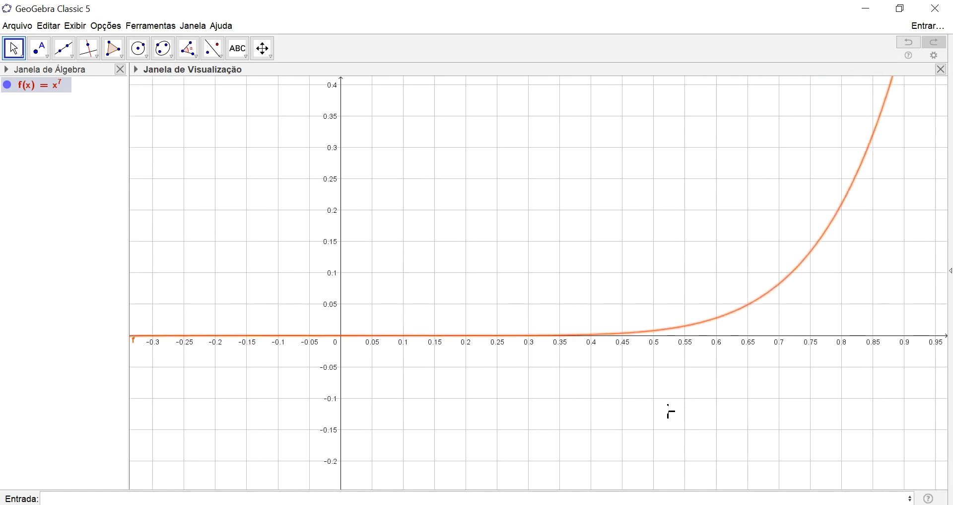
left_click_drag(657, 365, 852, 337)
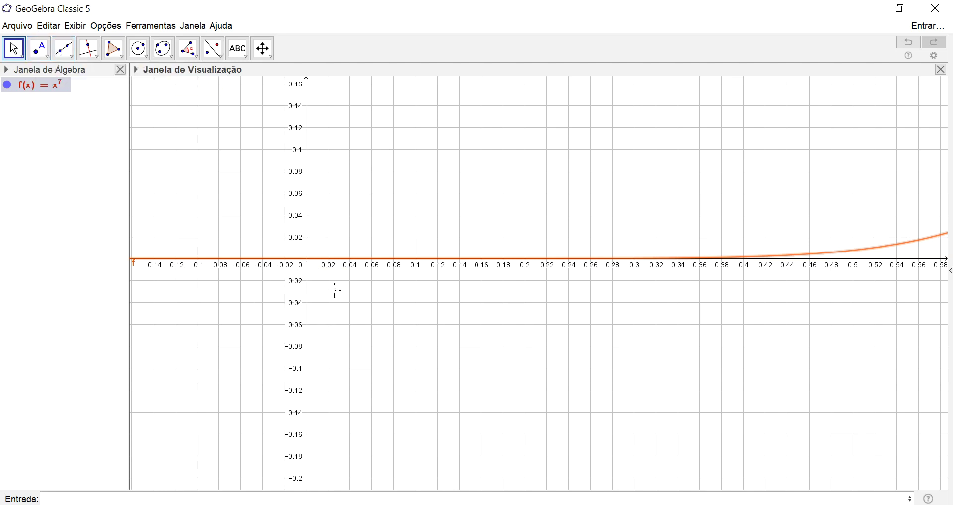
scroll(343, 318, "down", 6)
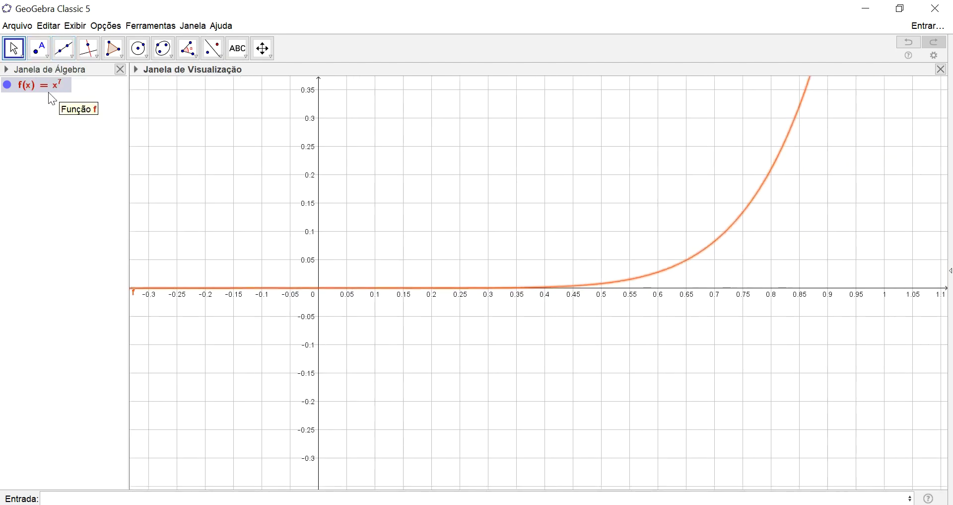
scroll(351, 363, "down", 3)
scroll(363, 325, "down", 12)
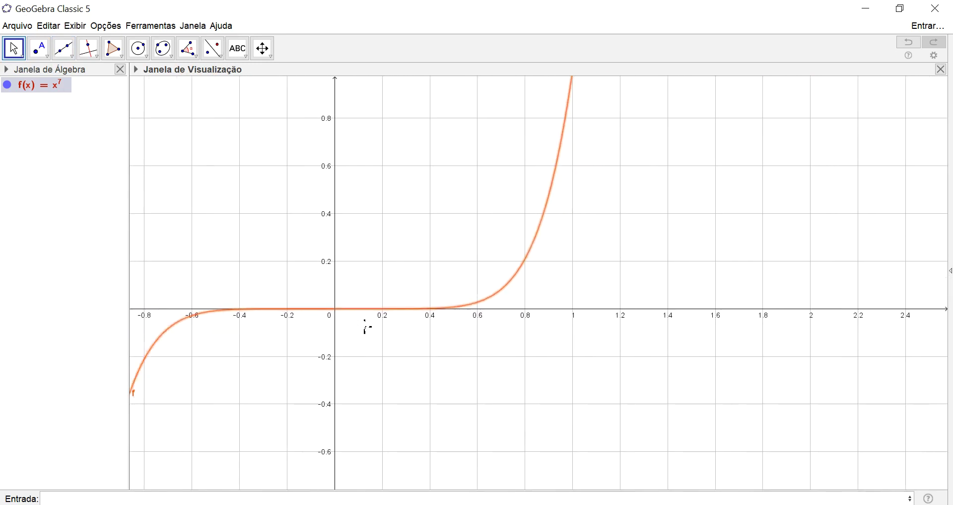
Redefine the function f as x^8.
left_click(59, 85)
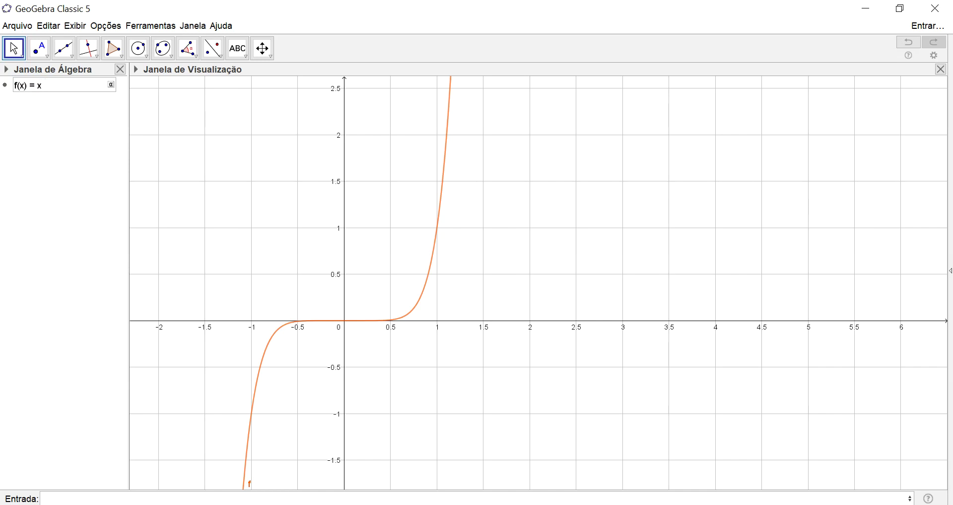
type("^8")
key("Return")
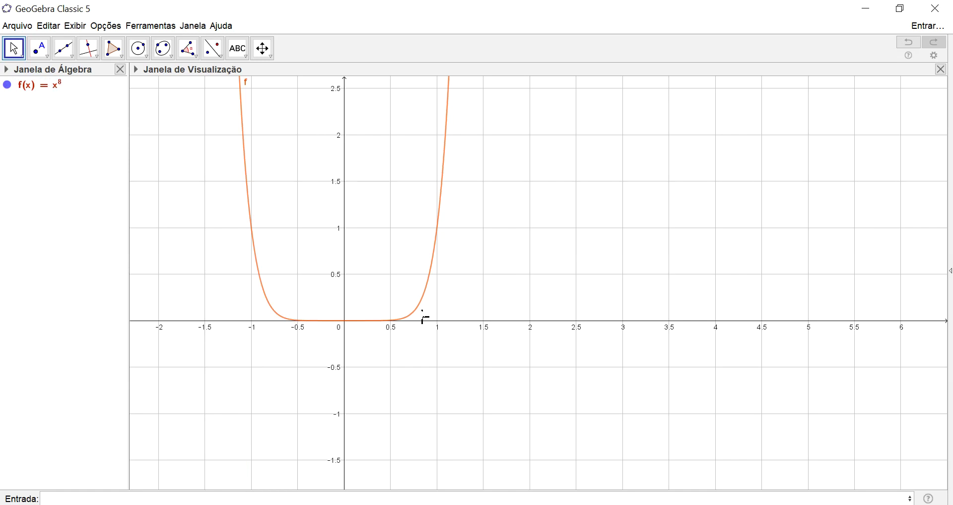
Redefine the function f as 1/x.
left_click_drag(424, 318, 675, 378)
scroll(569, 377, "up", 2)
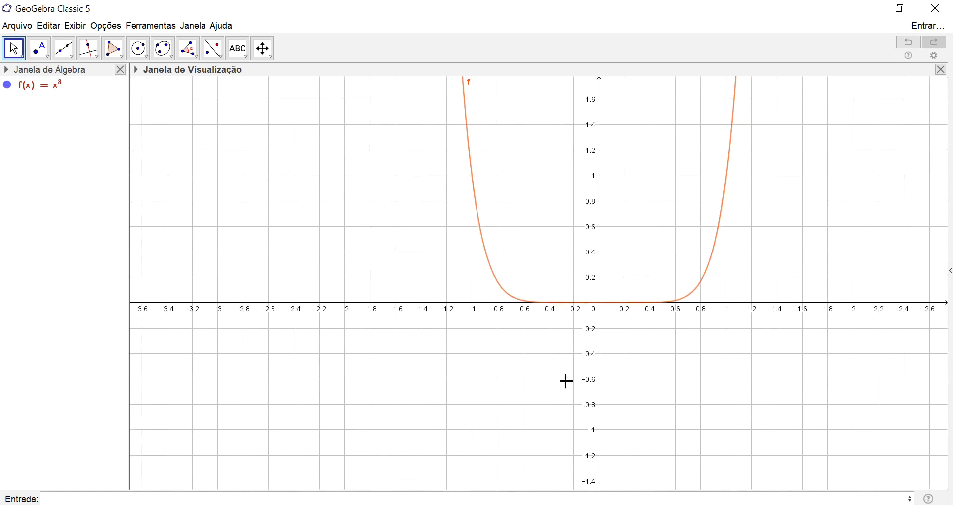
scroll(568, 377, "down", 1)
scroll(569, 377, "down", 3)
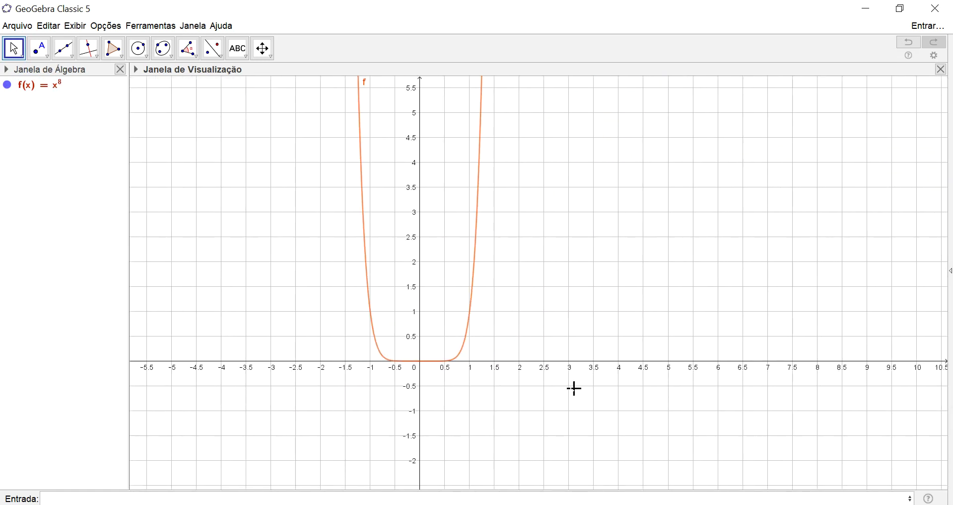
scroll(575, 387, "up", 1)
left_click_drag(578, 404, 669, 403)
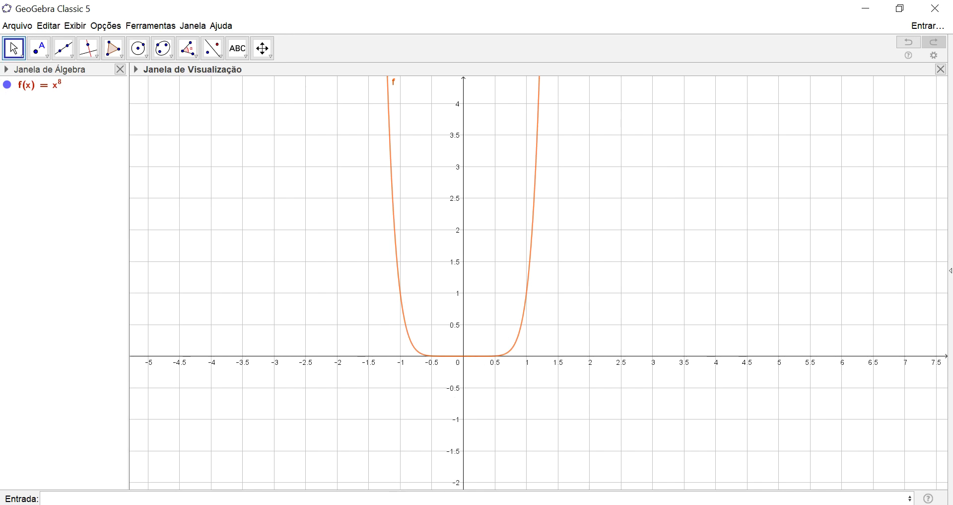
double_click(55, 86)
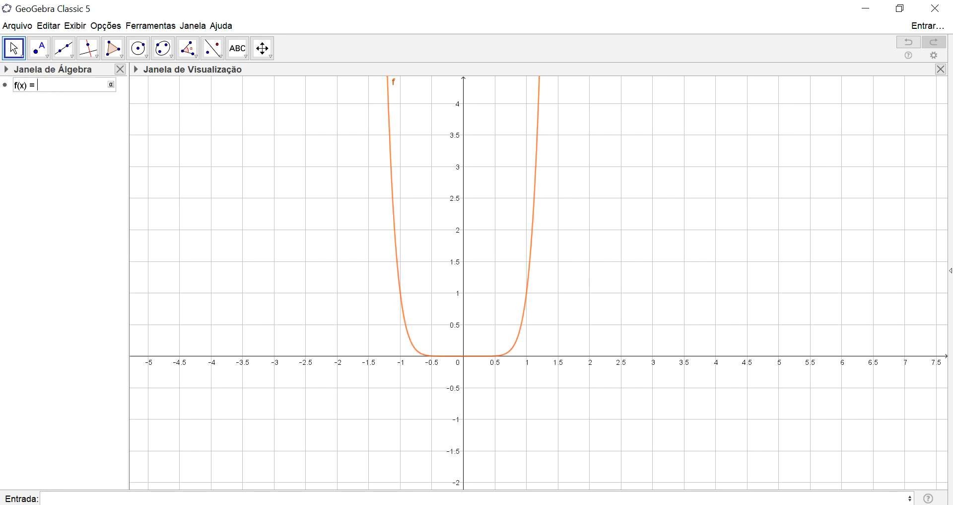
type("1/x")
key("Return")
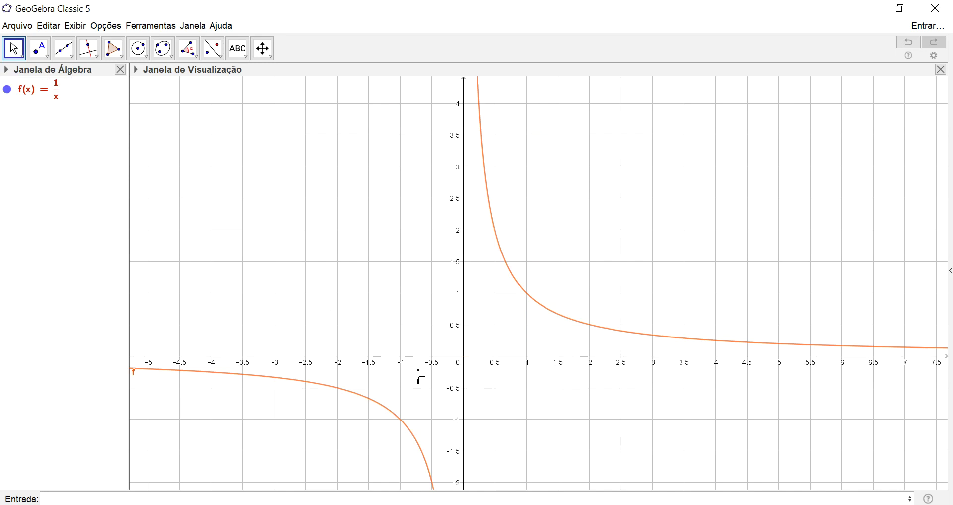
Square the denominator of f so that the function becomes f(x) = 1/x^2.
left_click_drag(502, 382, 533, 270)
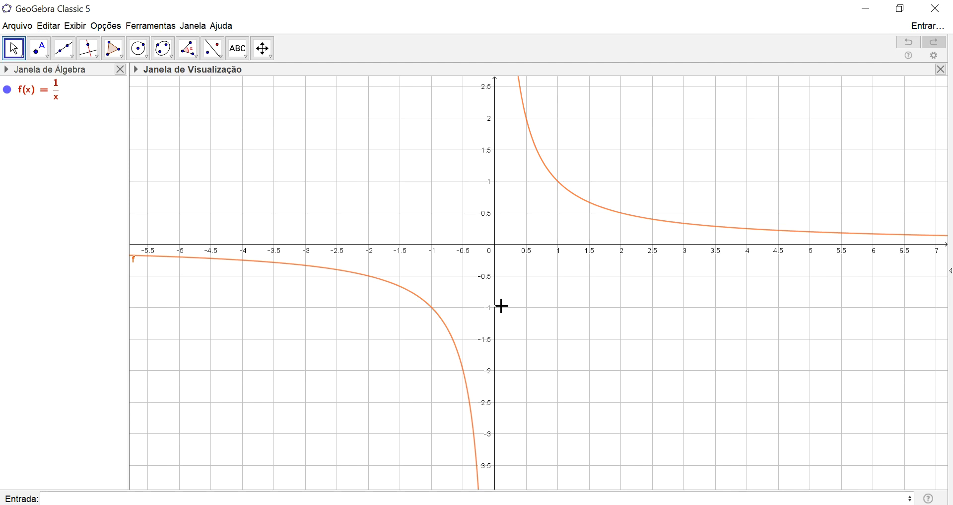
scroll(502, 305, "down", 4)
left_click(57, 92)
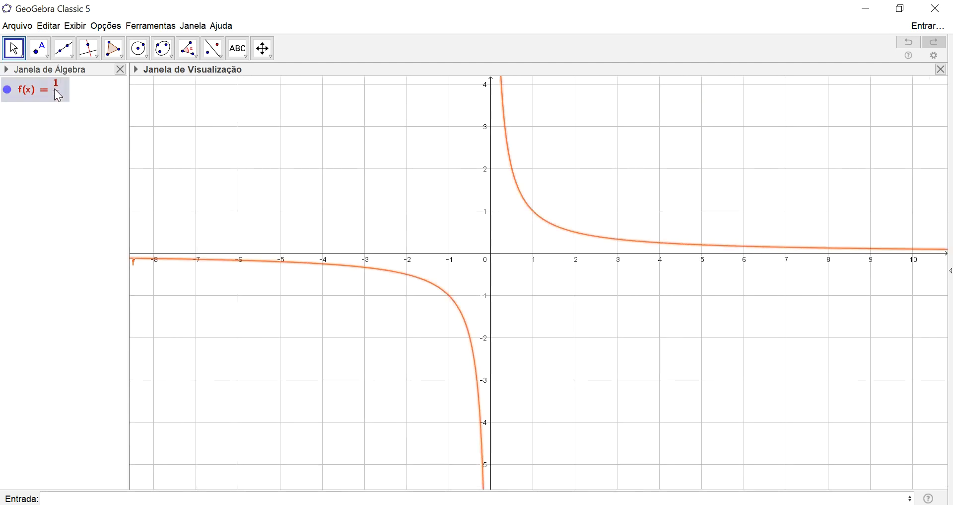
left_click(58, 94)
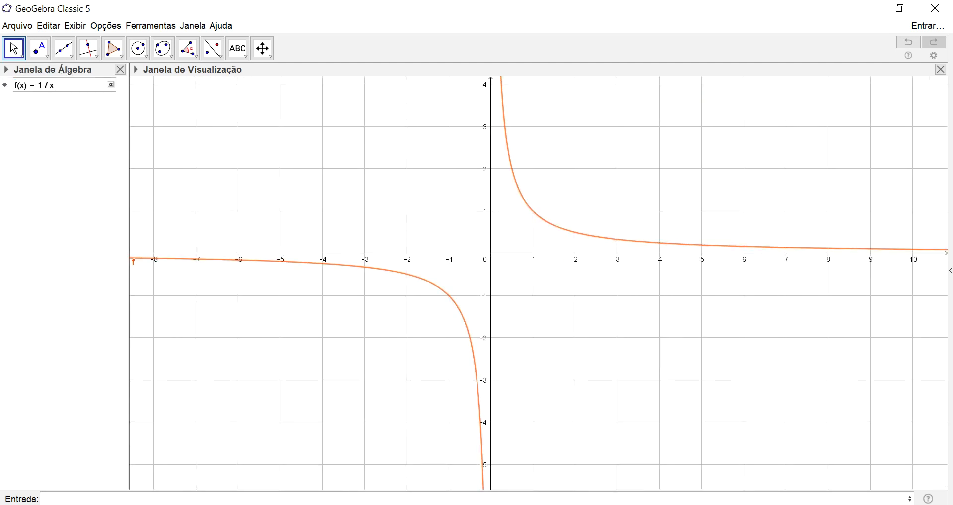
type("^2")
key("Return")
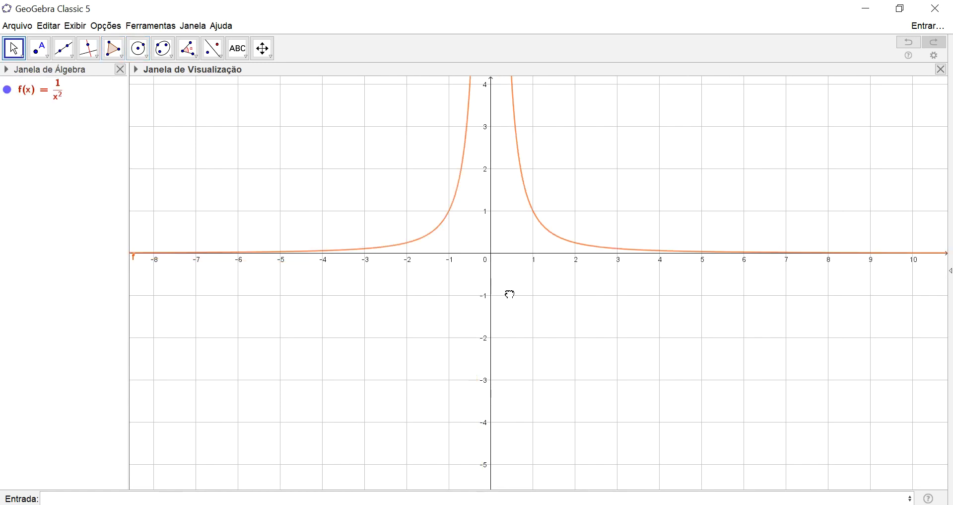
Create the asymptotes of the function f with the Assíntota(<Função>) command.
left_click_drag(509, 291, 502, 457)
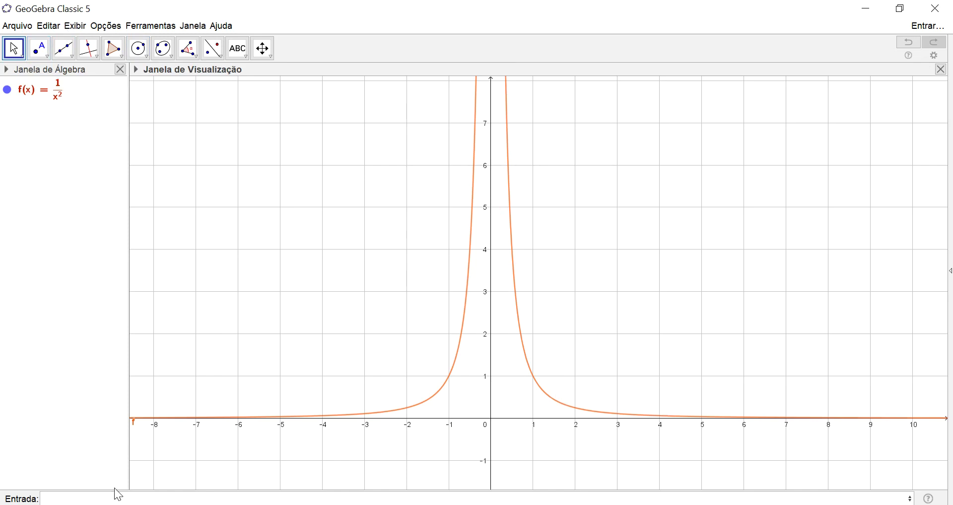
left_click(43, 498)
type("assin")
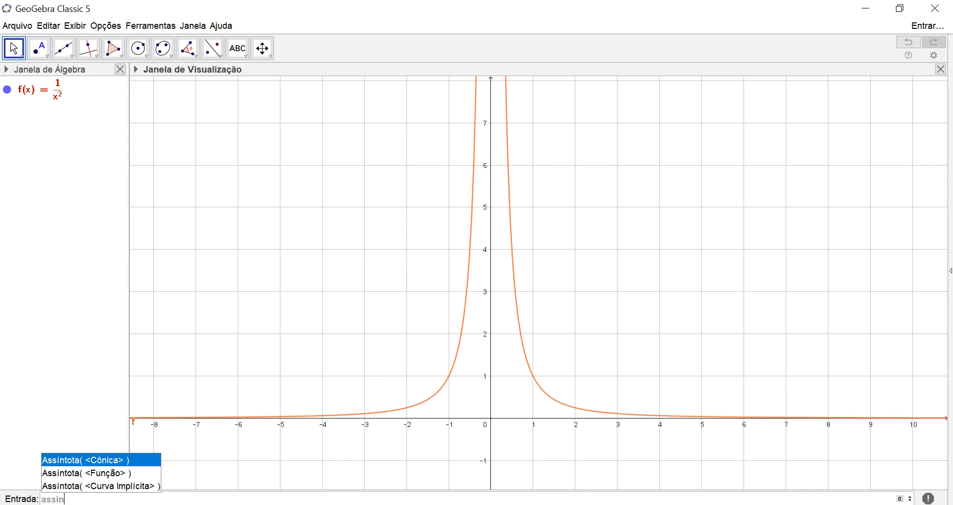
key("Down")
key("Return")
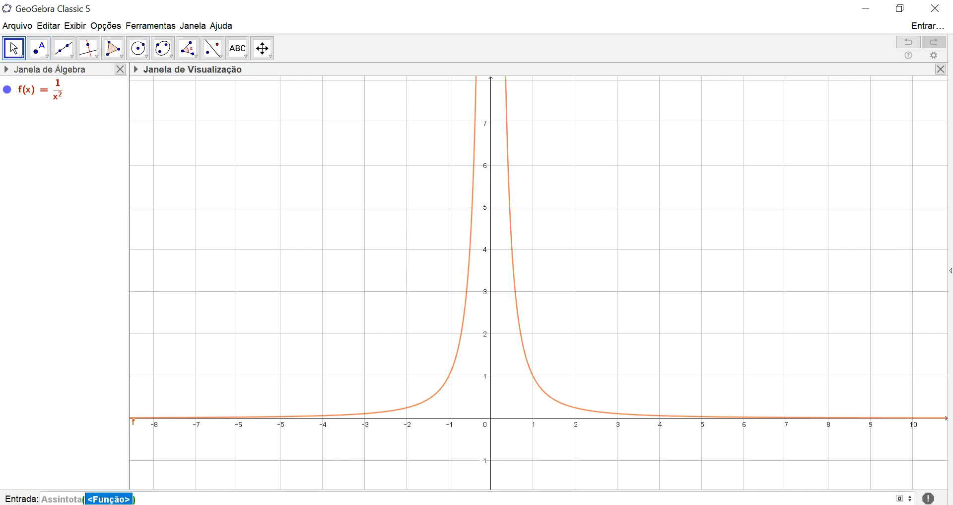
type("f")
key("Return")
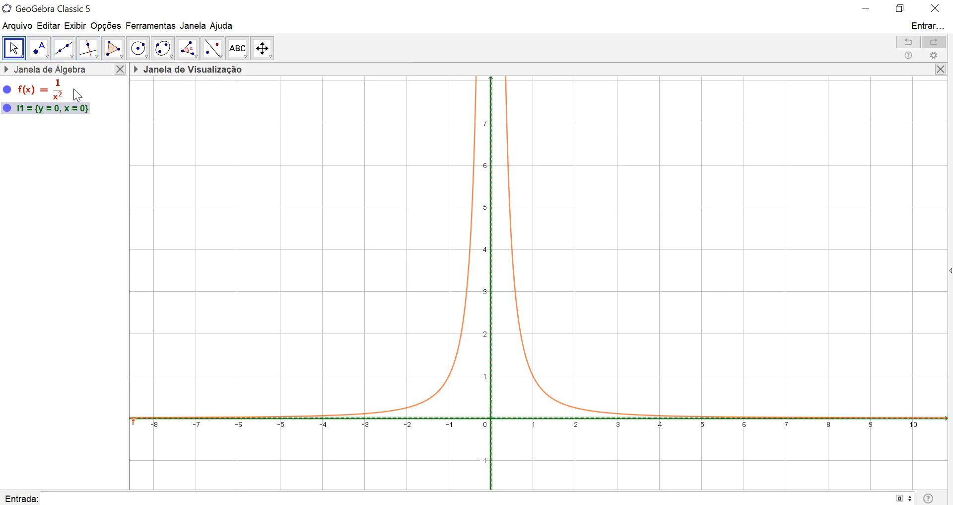
Add the constant 3 to f so that it reads f(x) = 1/x^2 + 3.
left_click(64, 97)
left_click(63, 97)
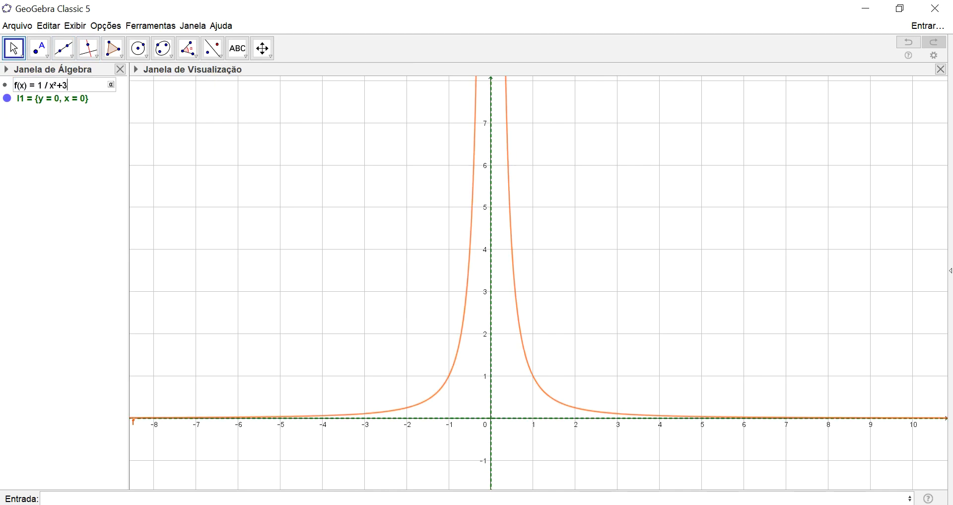
type("+3")
key("Return")
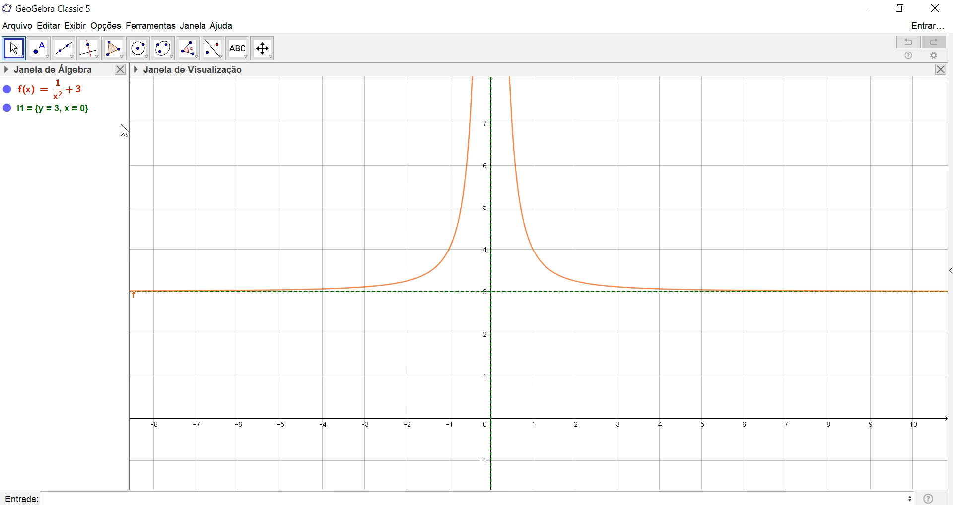
Replace x in the denominator of f with (x-1), giving f(x) = 1/(x-1)^2 + 3.
mouse_move(522, 294)
left_mouse_down()
mouse_move(564, 343)
mouse_move(593, 341)
mouse_move(587, 363)
left_mouse_up()
left_click(58, 103)
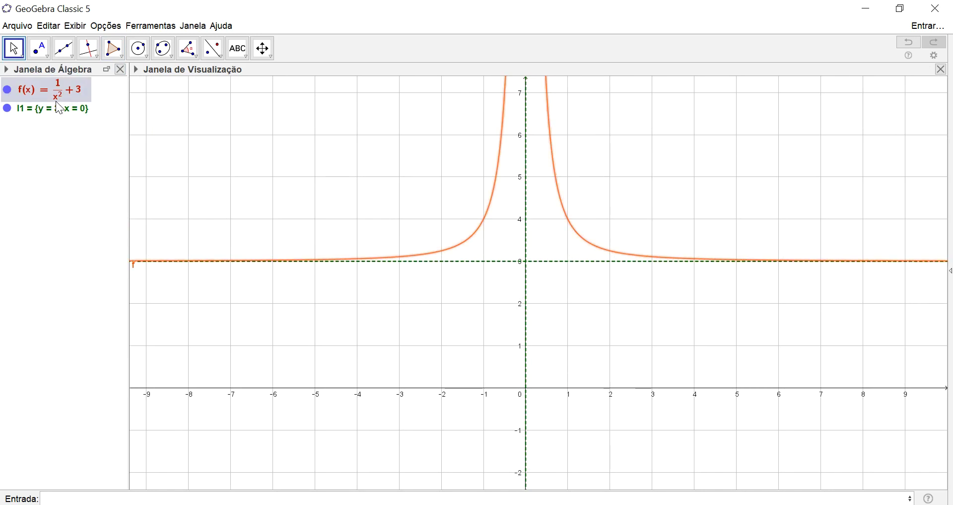
left_click(57, 103)
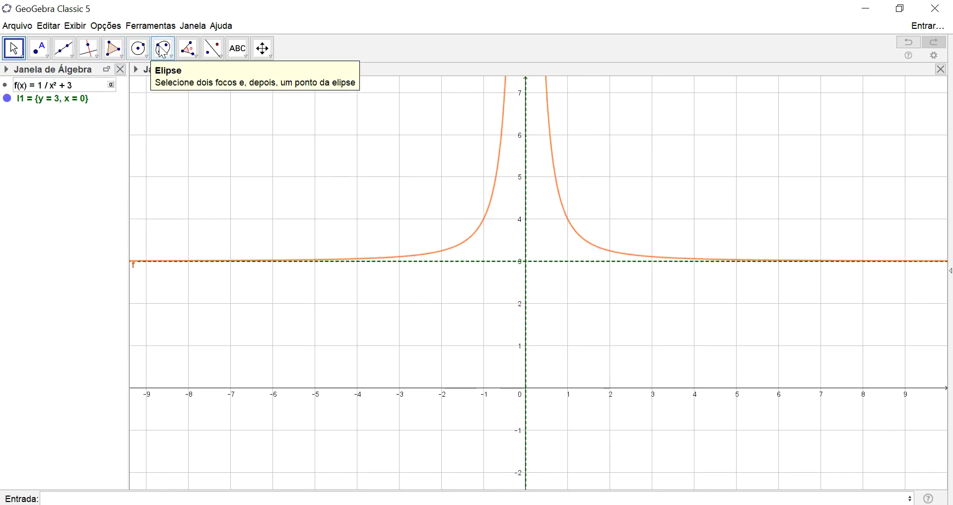
type("(x-1)")
key("Return")
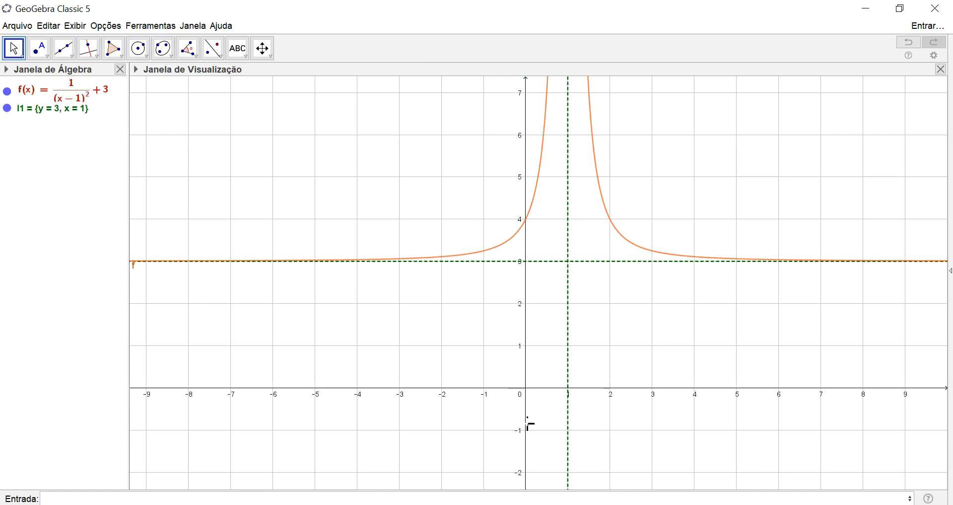
Change the minus sign in the denominator of f to plus, giving f(x) = 1/(x+1)^2 + 3.
left_click_drag(644, 409, 546, 468)
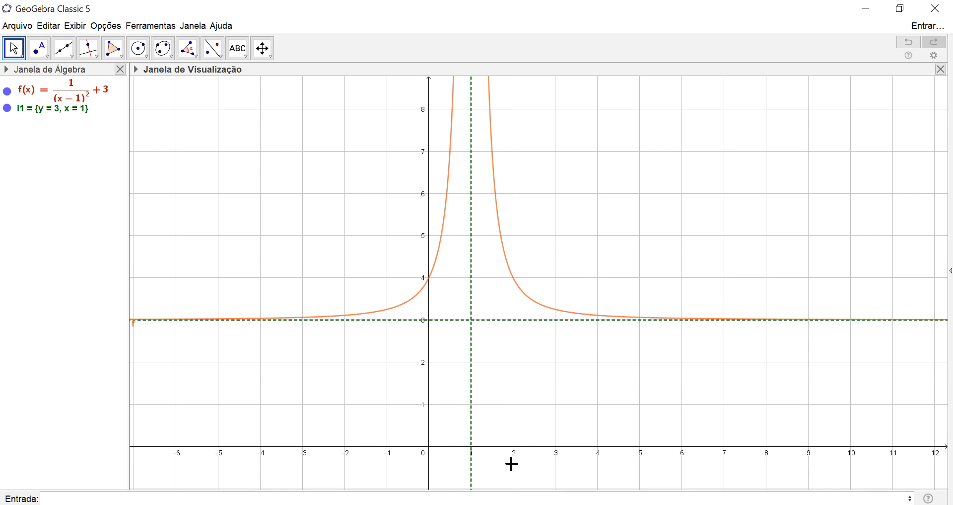
double_click(75, 98)
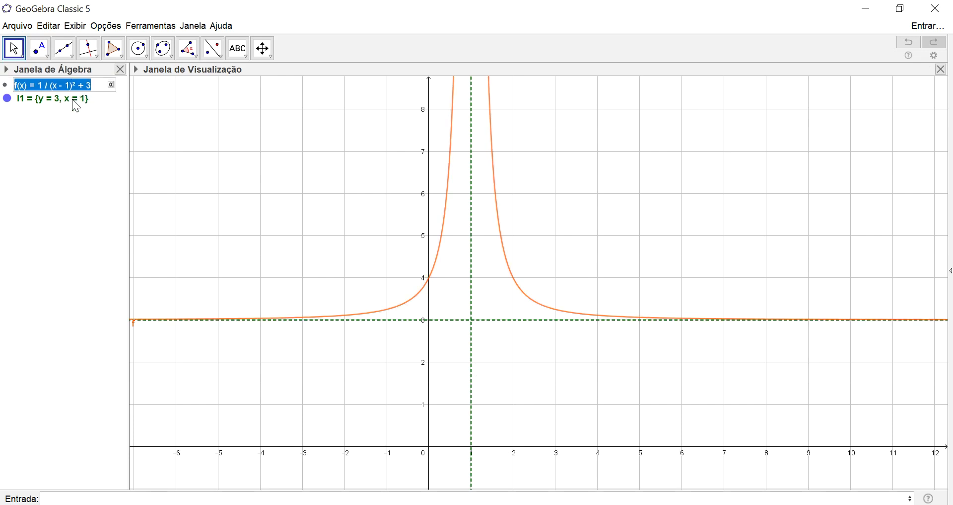
key("Escape")
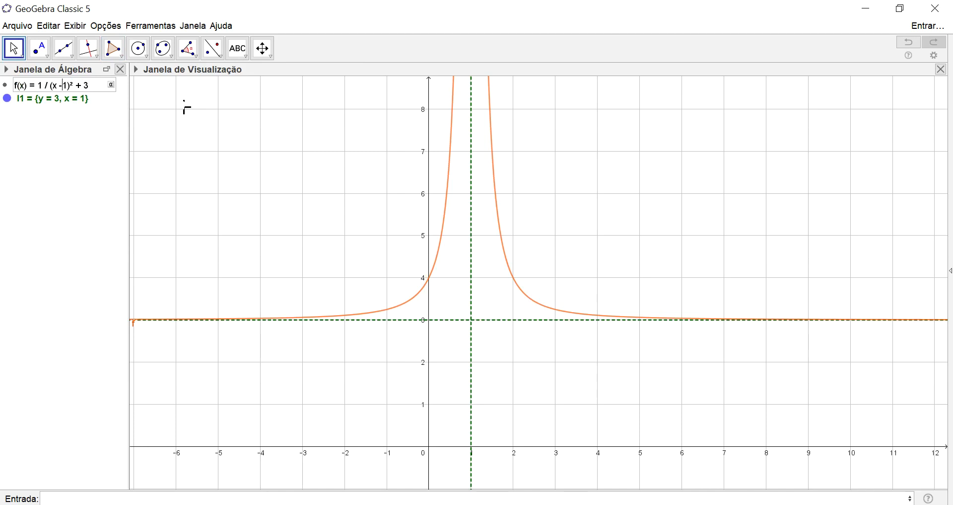
type("+")
key("Left")
key("BackSpace")
key("Return")
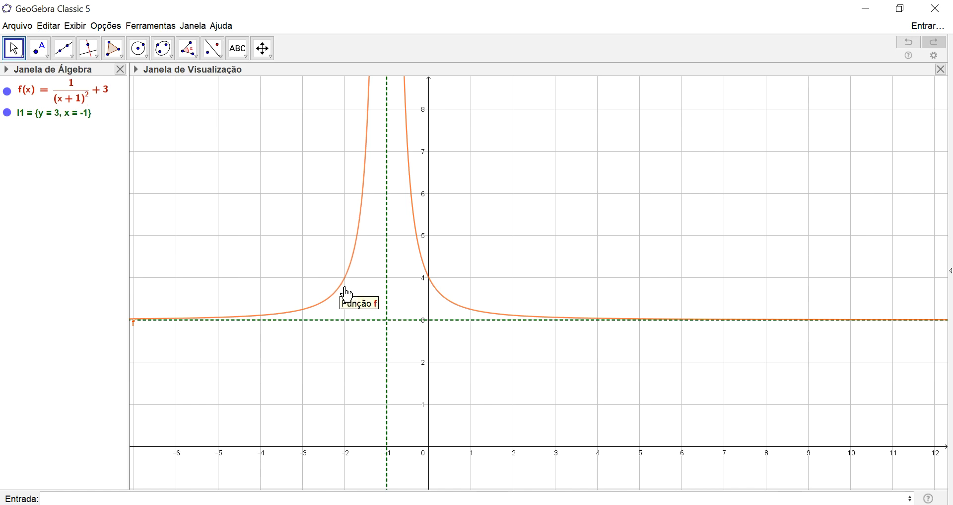
Replace +1 with -a in the denominator of f, giving f(x) = 1/(x-a)^2 + 3, and create a slider for a.
left_click(68, 104)
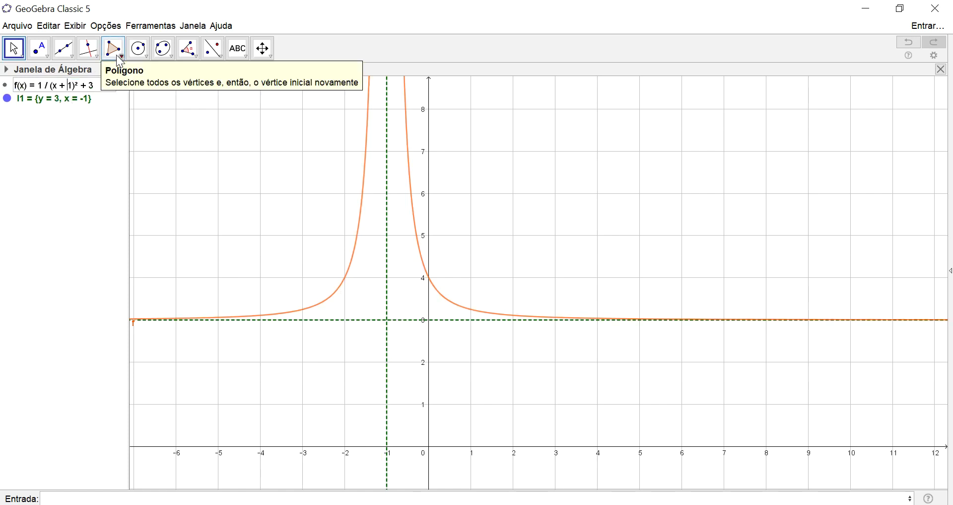
key("BackSpace")
key("BackSpace")
key("BackSpace")
type("-a")
key("Return")
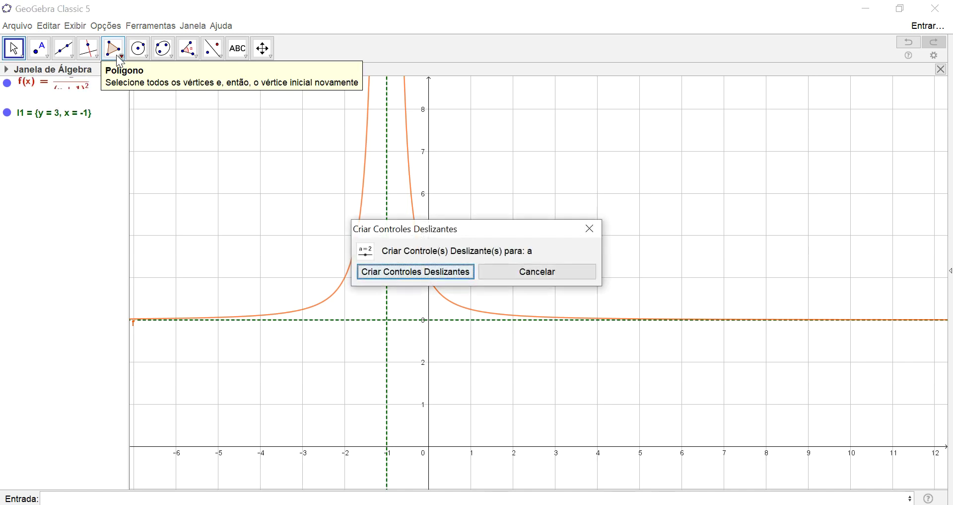
key("Return")
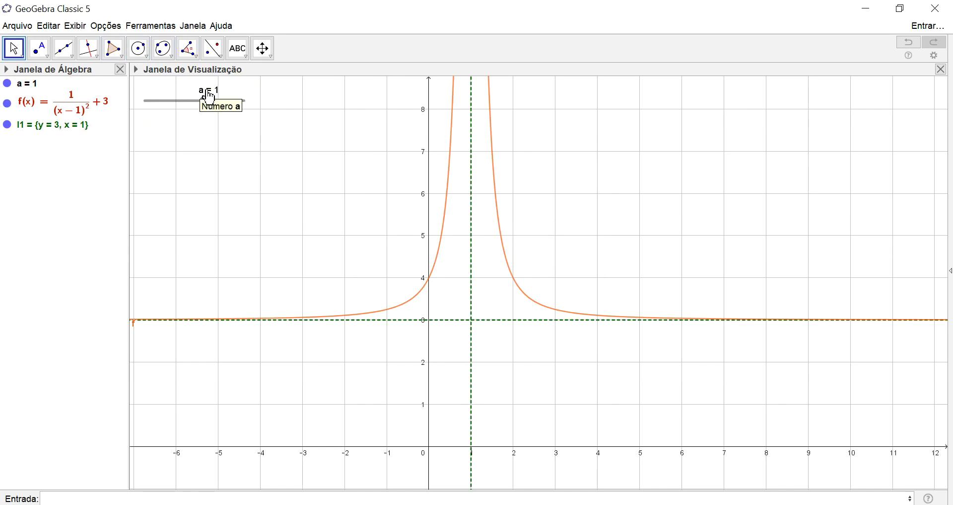
Vary slider a to shift the graph of f horizontally, first to -1.1 and finally to 2.3.
left_click_drag(207, 98, 185, 103)
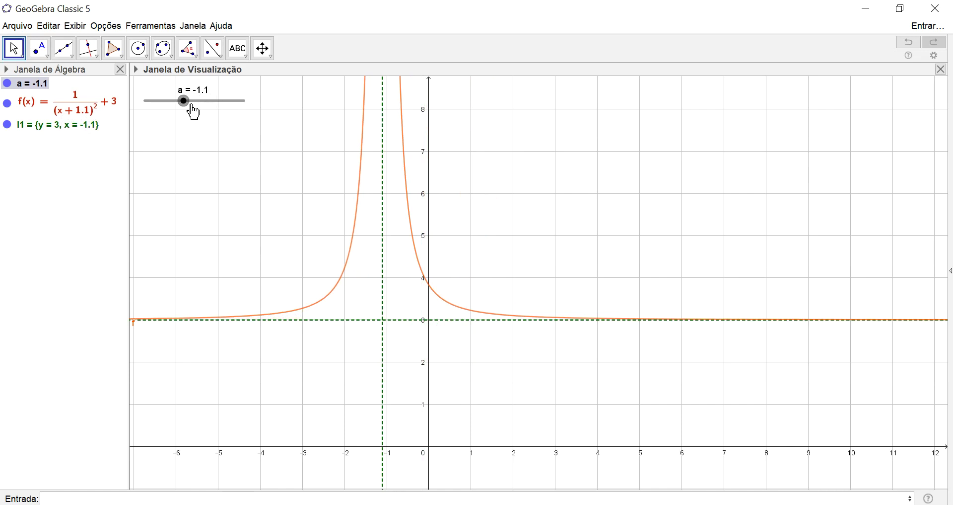
left_click_drag(190, 105, 224, 113)
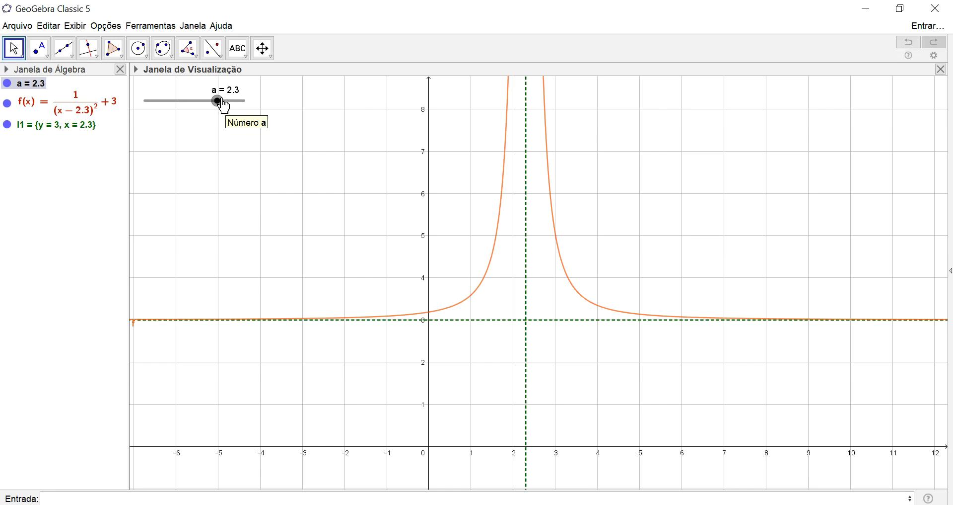
Redefine f with the exponent 3 in its denominator, giving f(x) = 1/(x-a)^3 + 3.
left_click(96, 113)
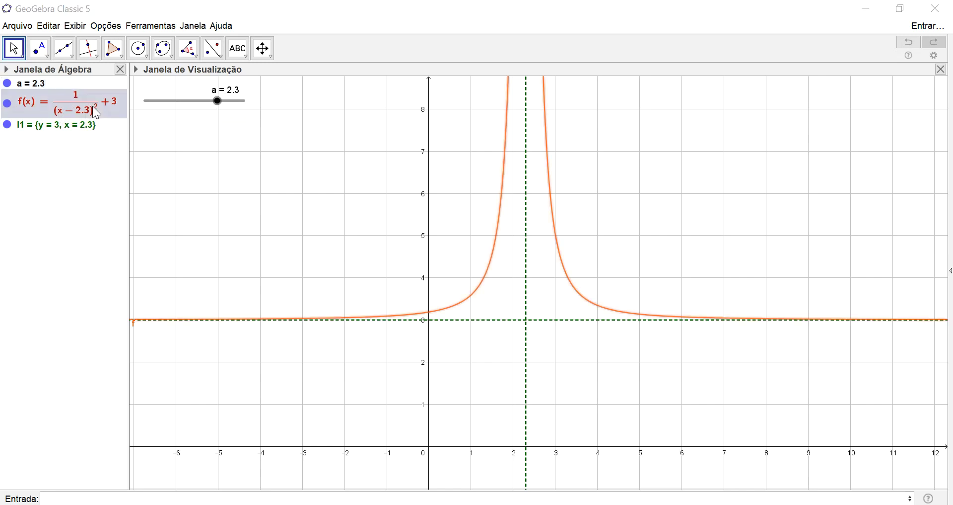
double_click(97, 113)
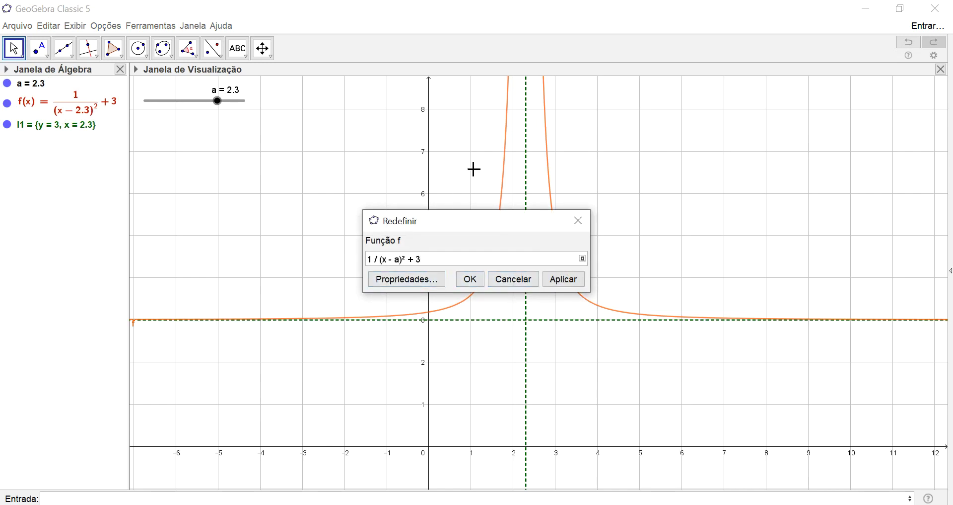
key("BackSpace")
type("^3")
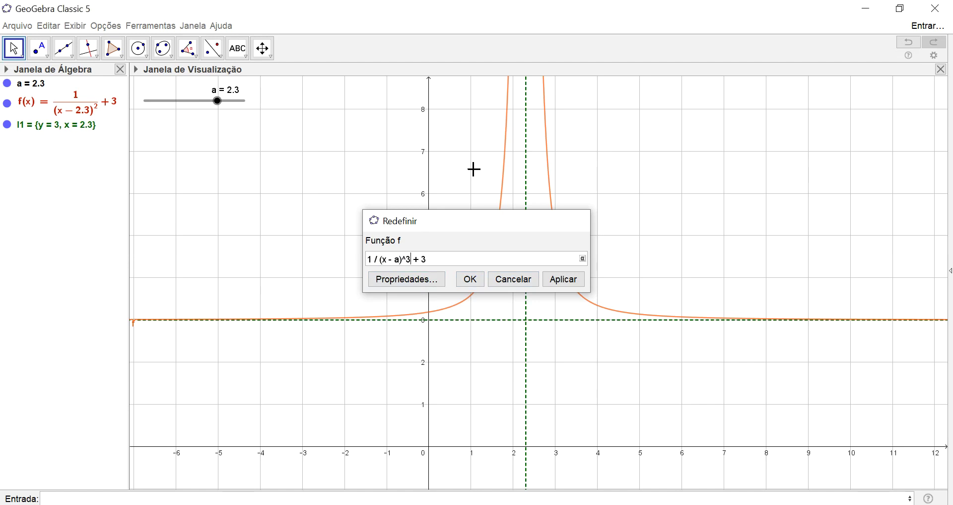
key("Return")
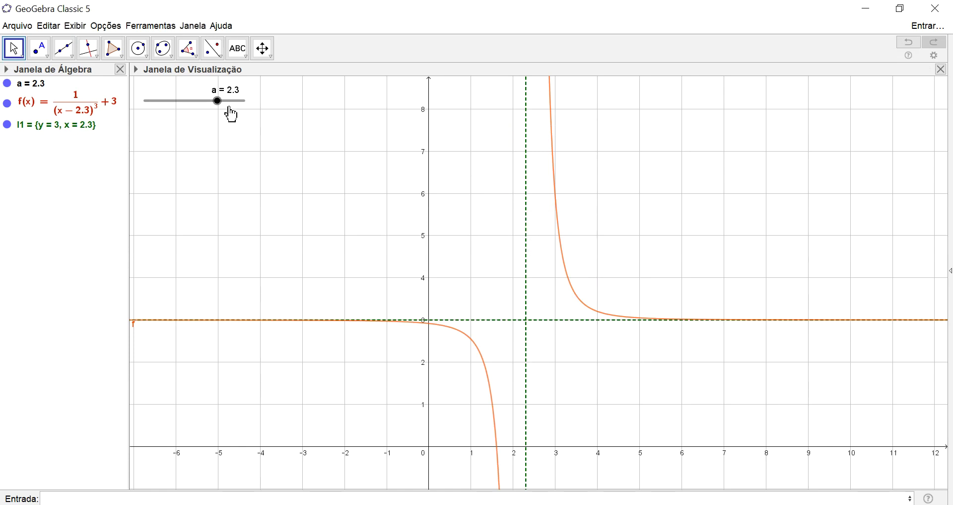
Vary slider a to shift the cubic-denominator graph, first to 4.7 and finally to 0.
left_click_drag(218, 102, 255, 103)
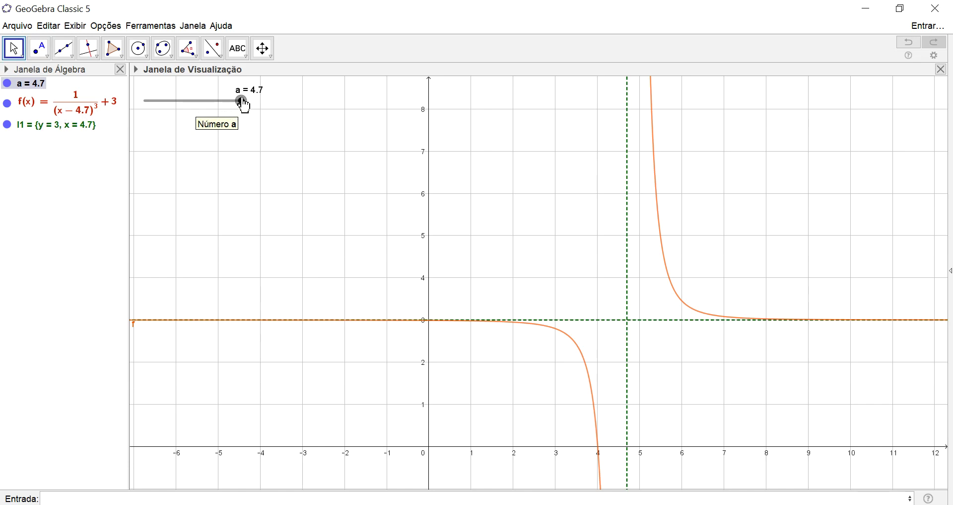
left_click_drag(242, 101, 198, 98)
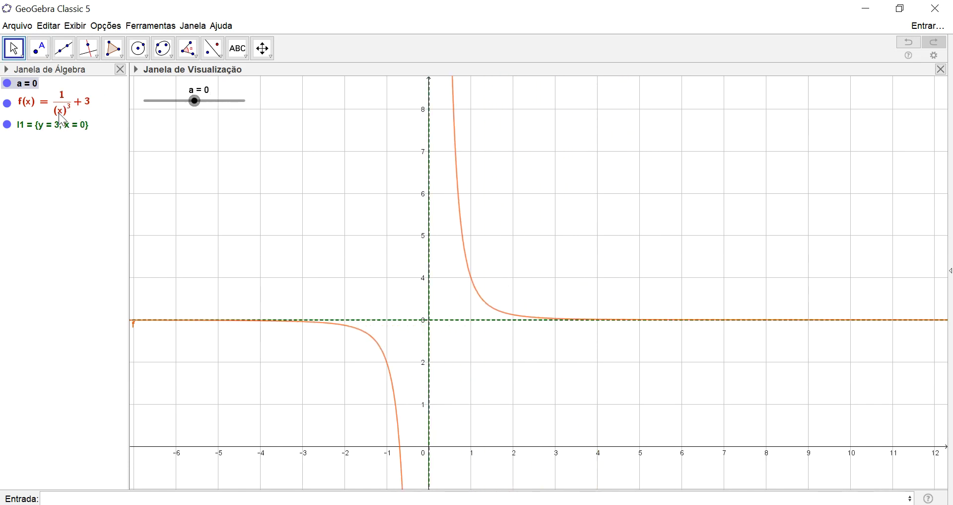
Remove the constant 3 from f, giving f(x) = 1/(x-a)^3, and try slider a, returning it to 0.
left_click(89, 111)
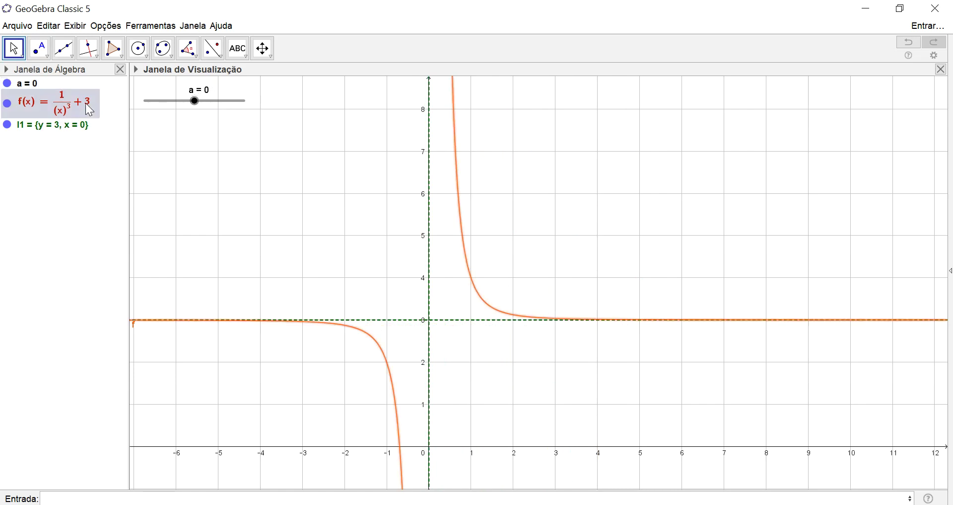
double_click(89, 110)
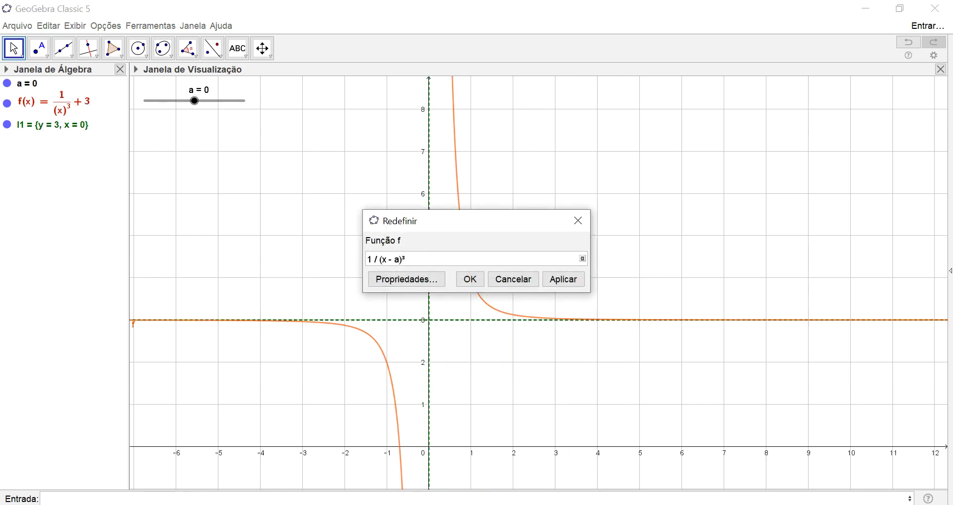
key("Return")
left_click_drag(601, 373, 644, 175)
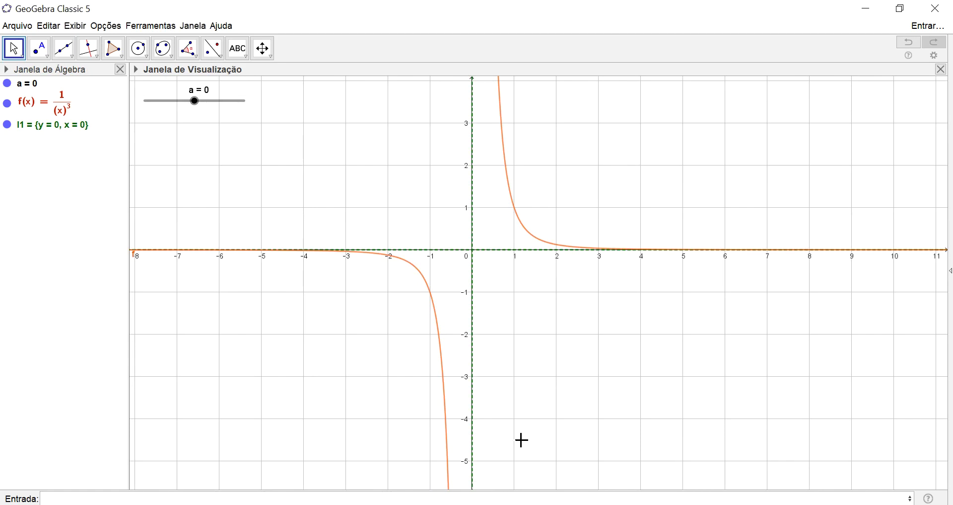
mouse_move(201, 105)
left_mouse_down()
mouse_move(219, 111)
mouse_move(165, 103)
mouse_move(203, 102)
left_mouse_up()
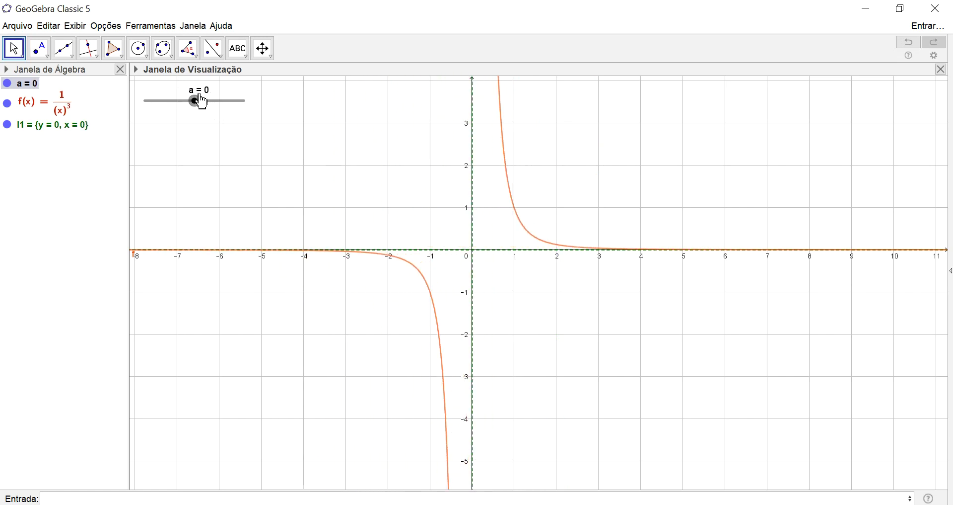
Replace the exponent of f with n, giving f(x) = 1/(x-a)^n, and create a slider for n.
double_click(69, 110)
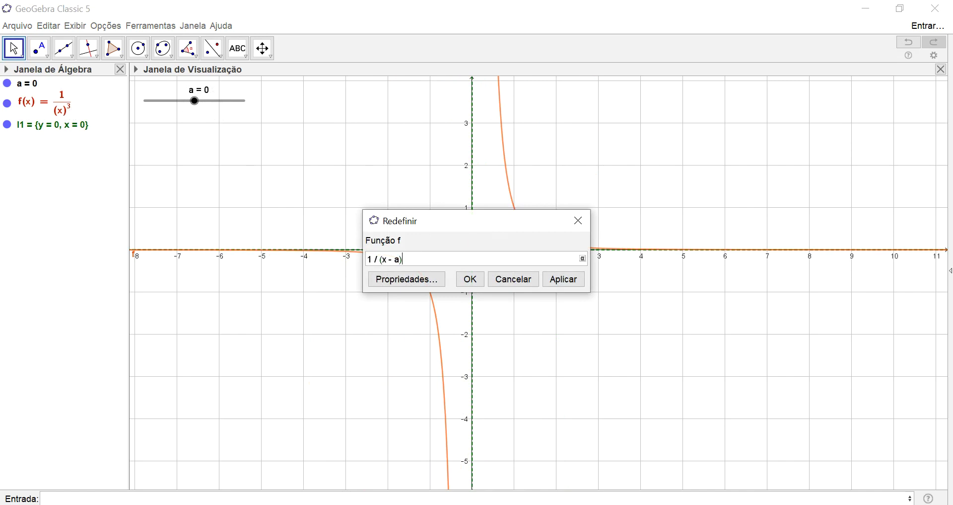
key("Return")
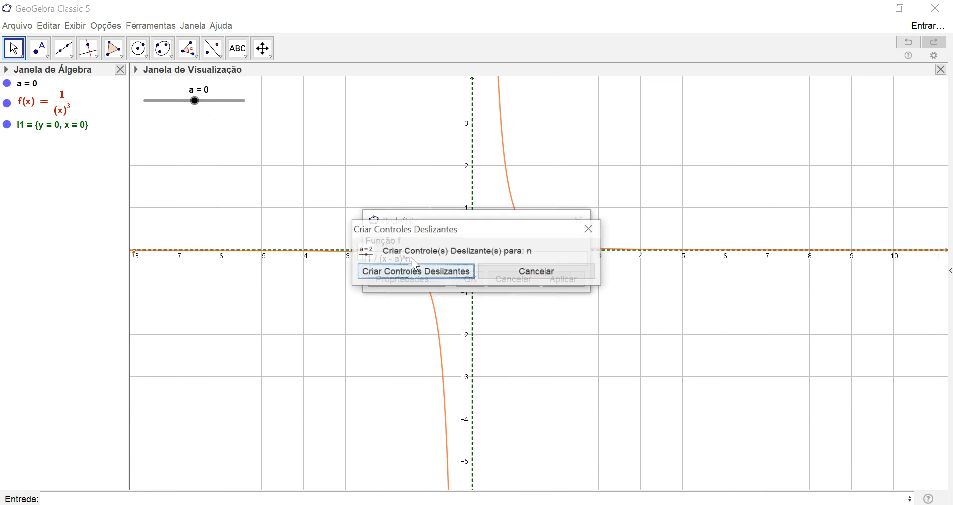
left_click(422, 269)
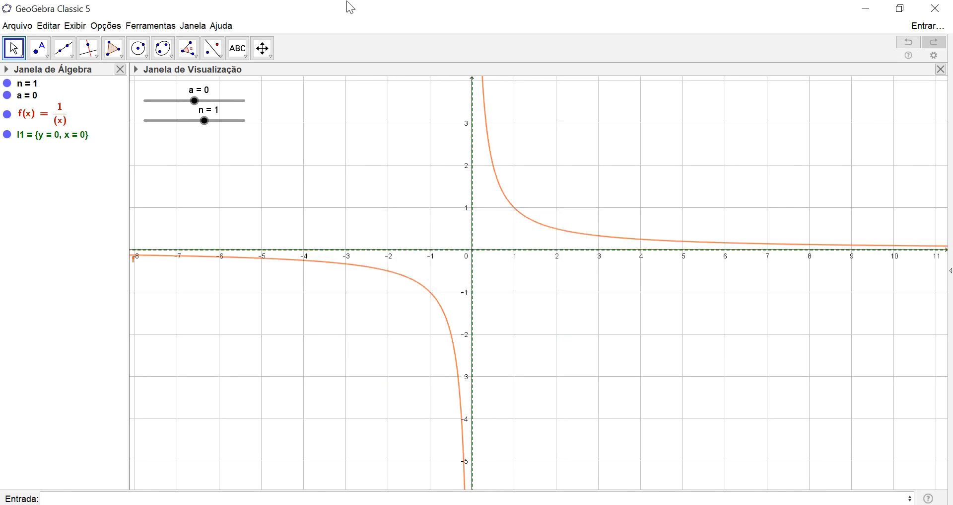
Adjust the minimum and increment of slider n and set its maximum to 8 in its properties.
left_click(227, 122)
double_click(228, 123)
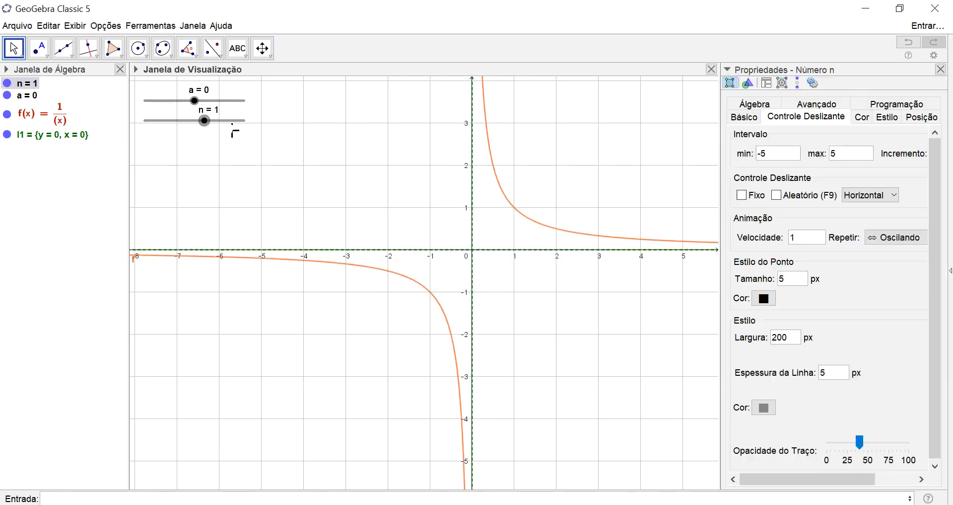
left_click(767, 155)
key("Return")
left_click_drag(871, 482, 912, 481)
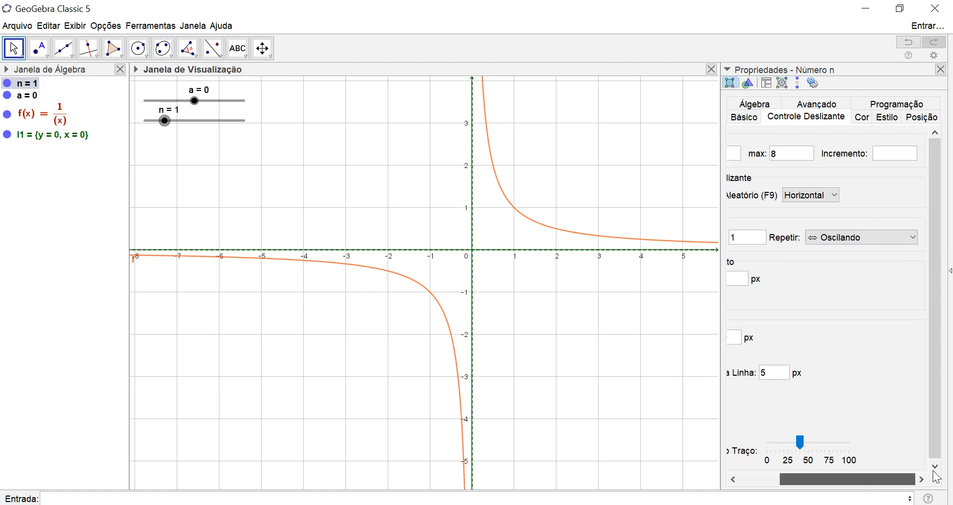
left_click(891, 158)
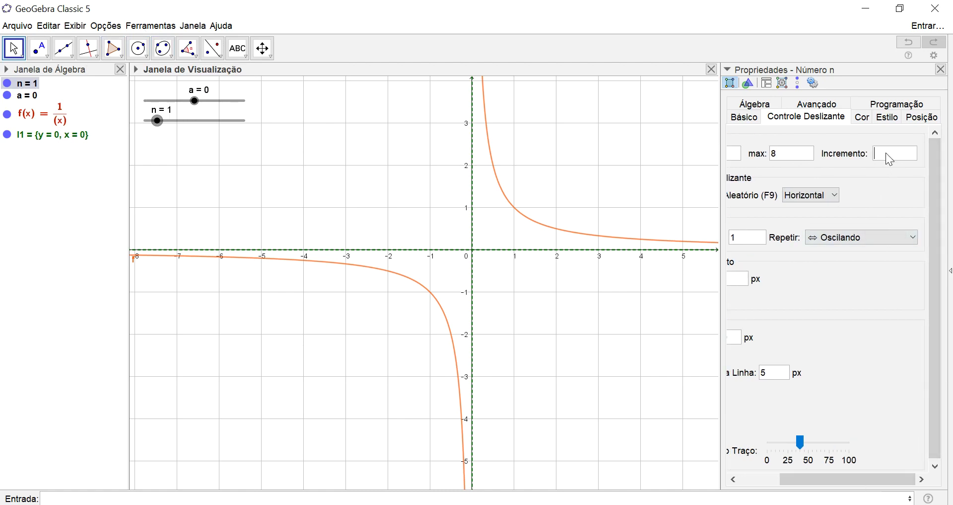
left_click(941, 70)
Set slider n to 4 and slider a to 2.3 to shift the even-power graph of f.
left_click_drag(163, 129, 197, 130)
left_click_drag(539, 337, 586, 454)
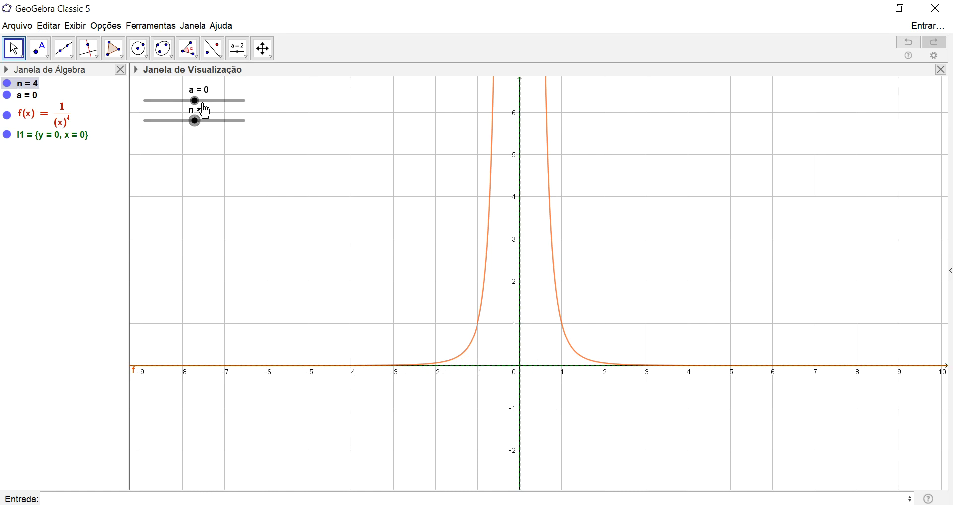
left_click_drag(201, 105, 225, 105)
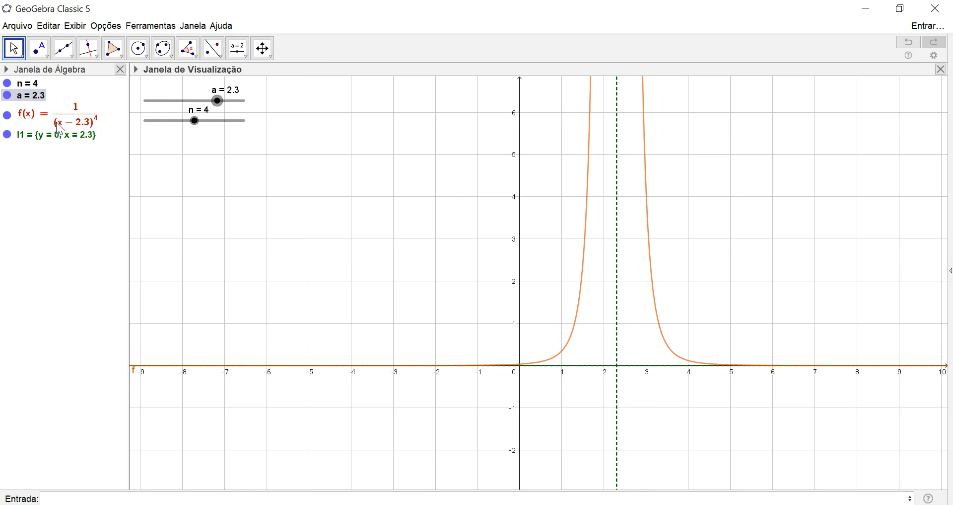
Set slider n to 1 and slider a to 2.8 to shift the hyperbola.
left_click_drag(218, 101, 164, 130)
left_click(196, 123)
key("Left")
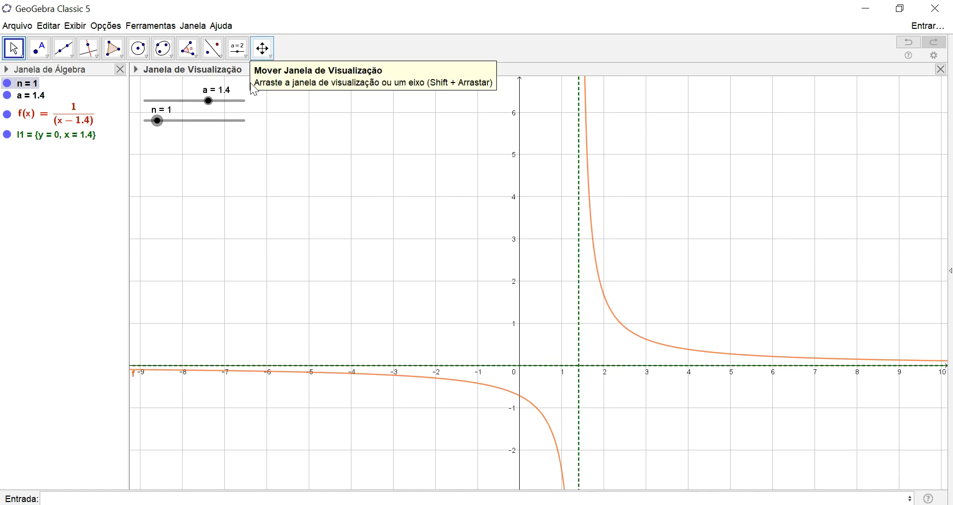
mouse_move(213, 100)
left_mouse_down()
mouse_move(254, 104)
mouse_move(157, 98)
mouse_move(229, 107)
left_mouse_up()
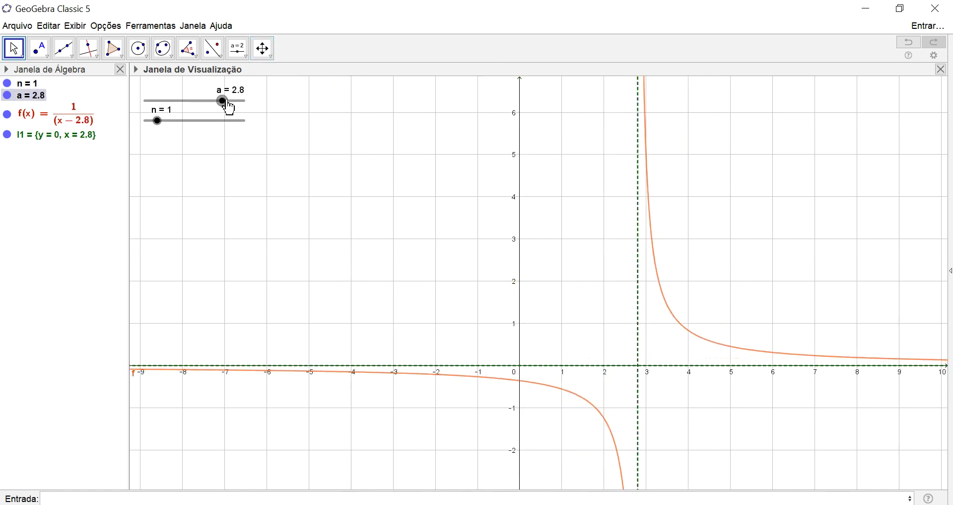
Delete all objects from the construction, including both sliders, the function f and its asymptotes.
left_click(28, 87)
key("ctrl+a")
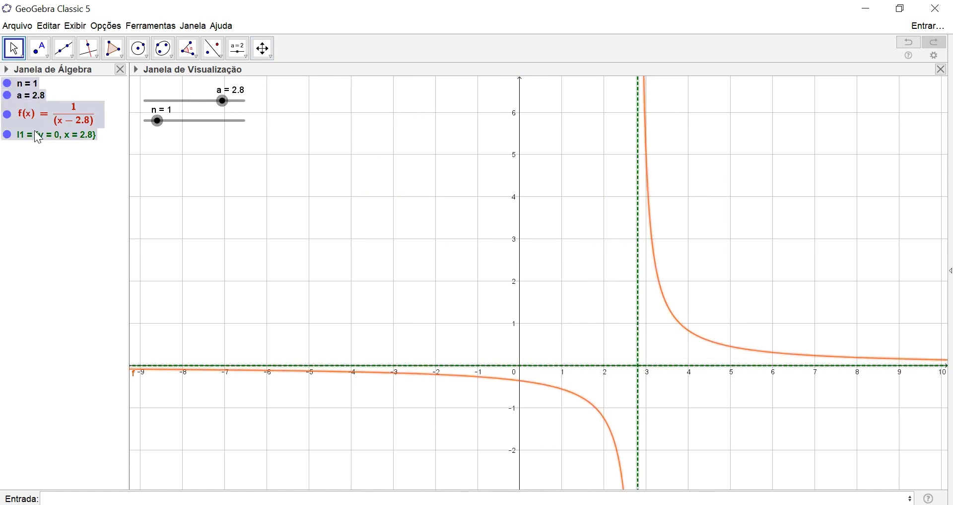
key("Delete")
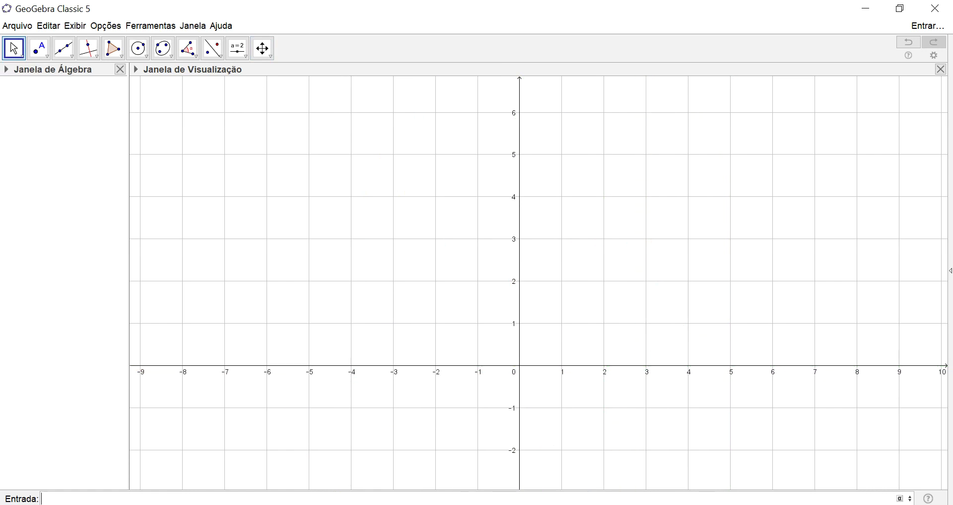
Enter the function f(x)=x^(1/n) and create a slider for n.
type("f(x)=x")
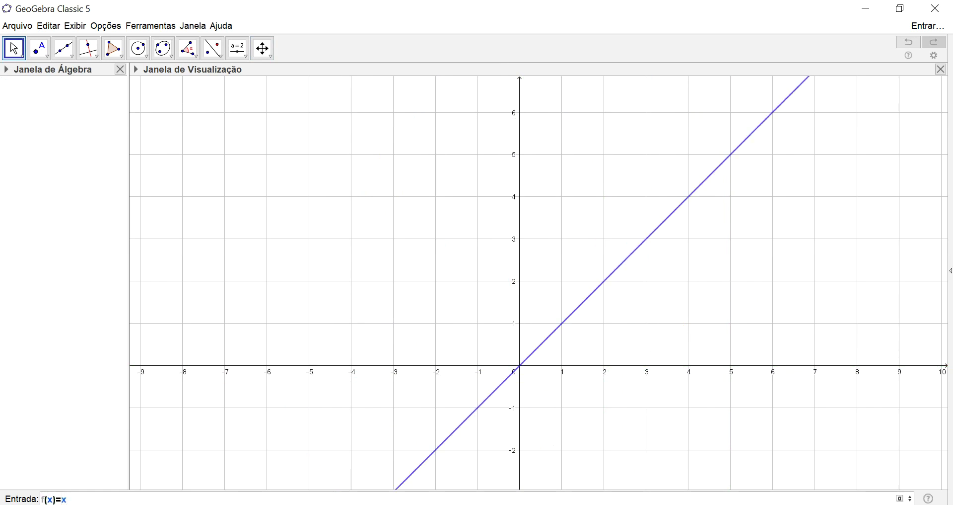
type("^(1/n")
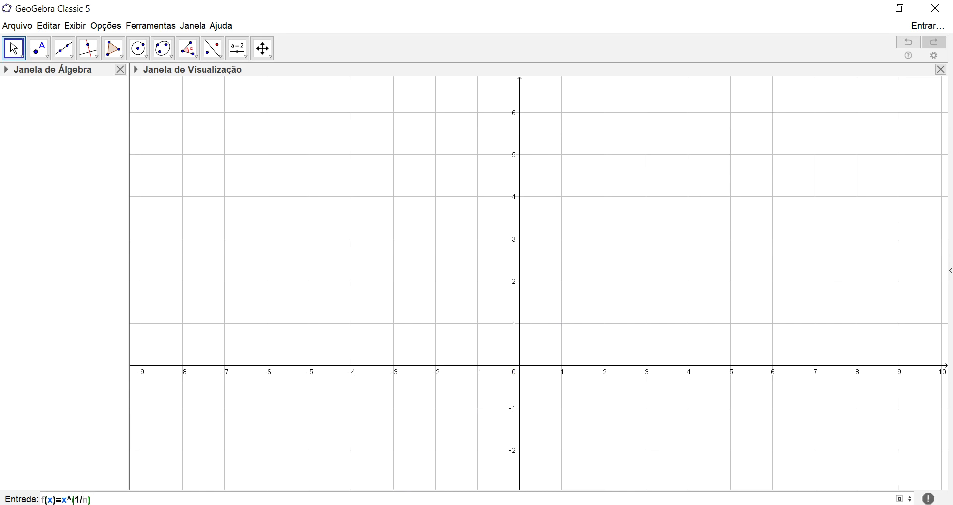
key("Return")
key("Return")
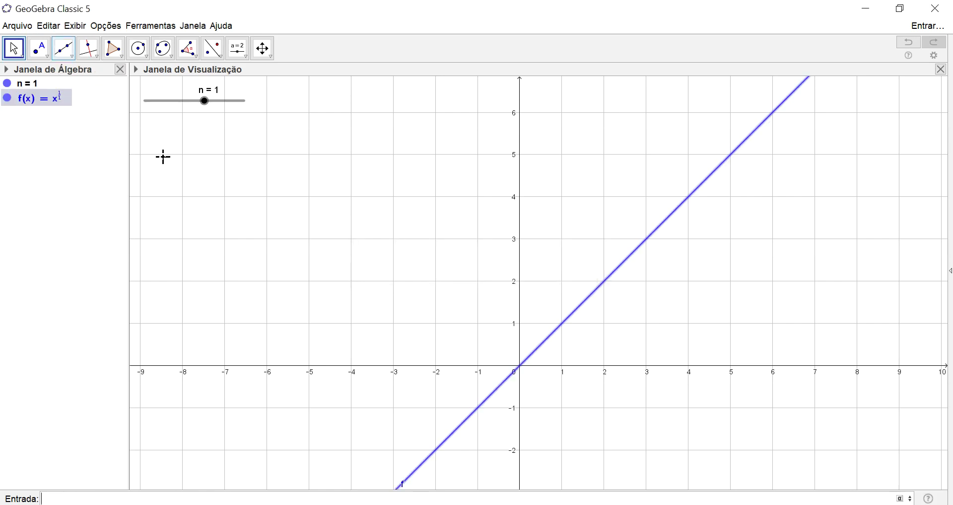
Set the interval of slider n to a minimum of 2 and a maximum of 14.
double_click(217, 104)
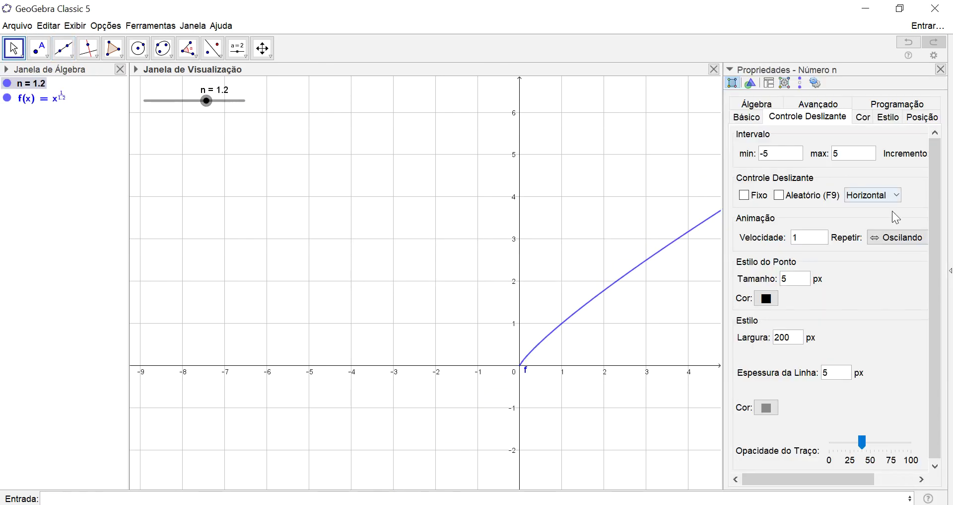
left_click(777, 155)
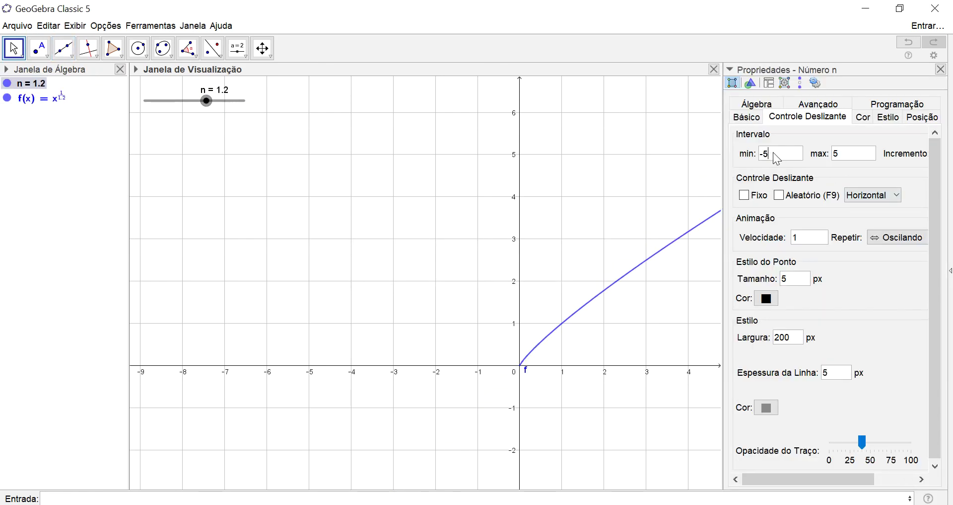
type("0")
left_click(843, 157)
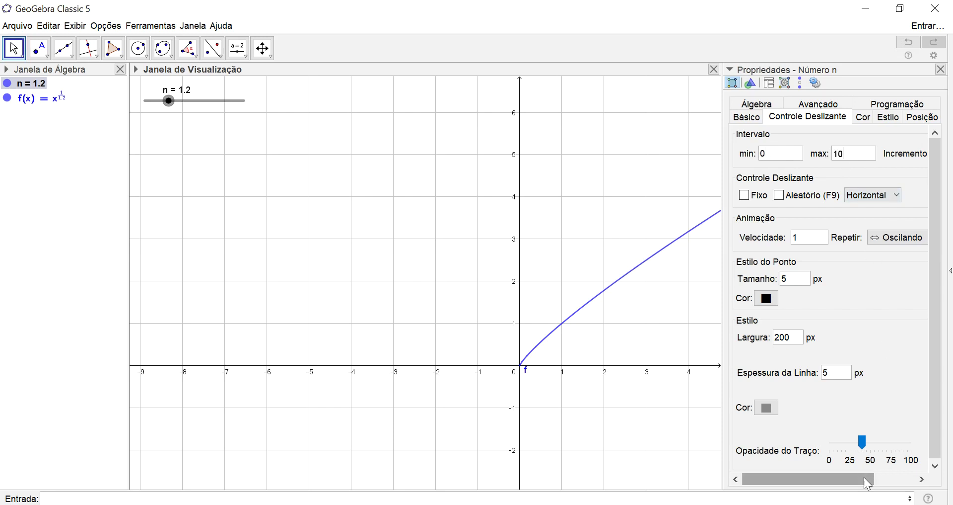
left_click(773, 159)
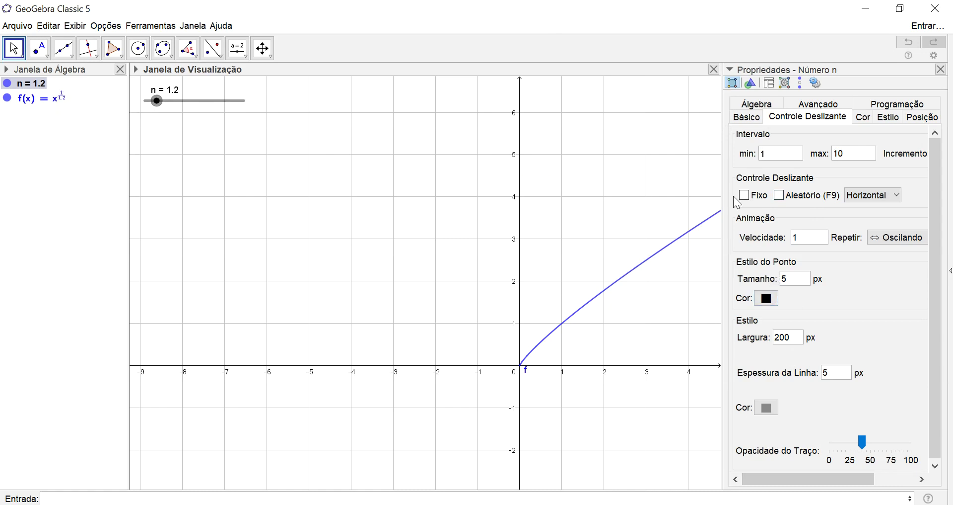
left_click(845, 153)
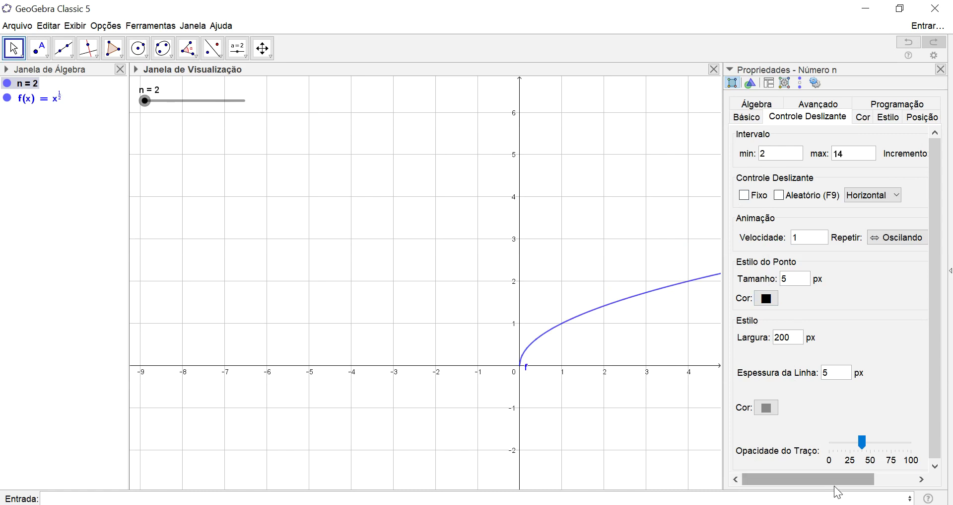
Set the increment of slider n to 1 and close its properties.
left_click_drag(835, 481, 883, 479)
left_click(892, 155)
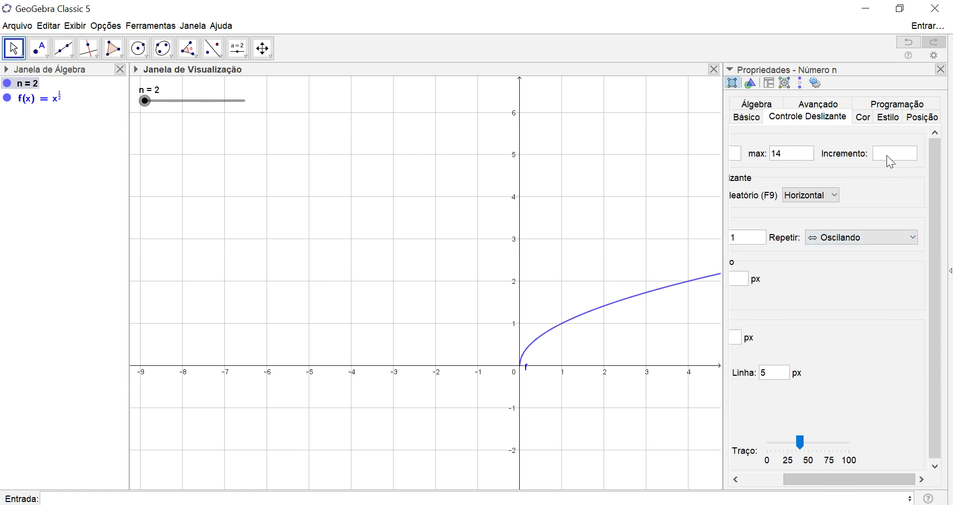
type("1")
left_click(942, 70)
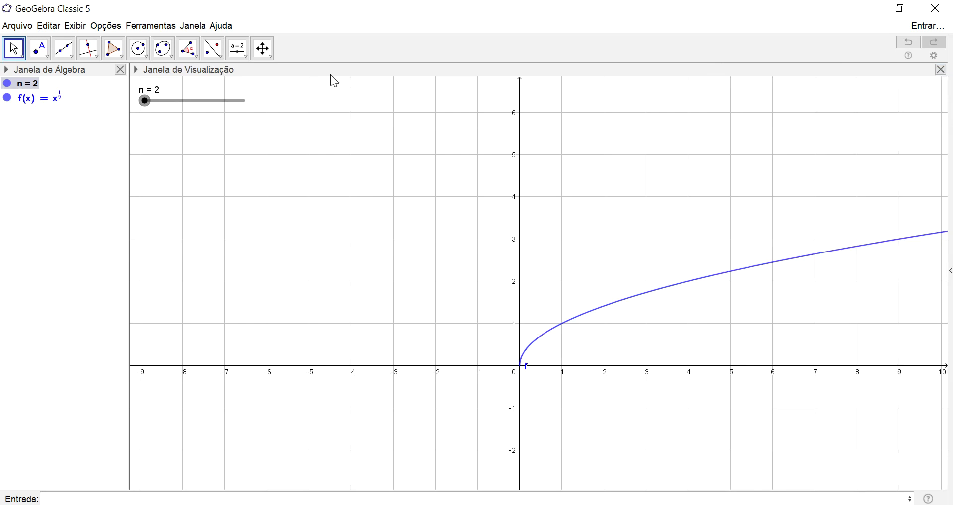
Set slider n to 3 to plot the cube root function.
left_click_drag(627, 339, 423, 309)
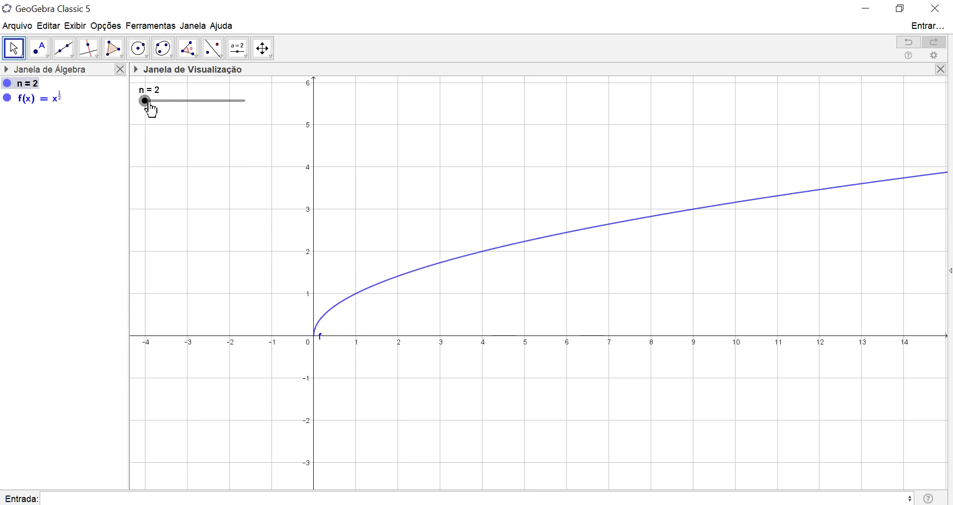
left_click_drag(151, 107, 167, 110)
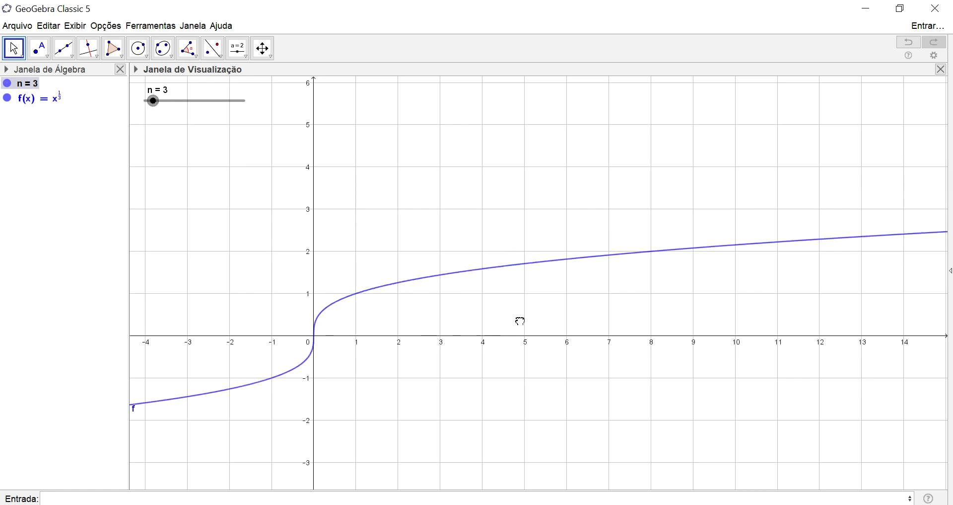
left_click_drag(522, 322, 682, 280)
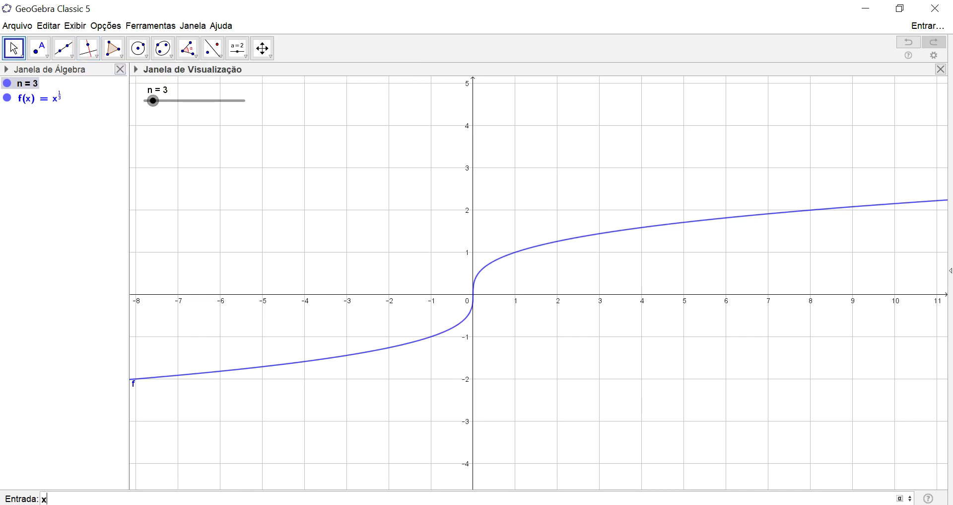
Add the function x^3 and the line y = x to the graph.
type("^3")
key("Return")
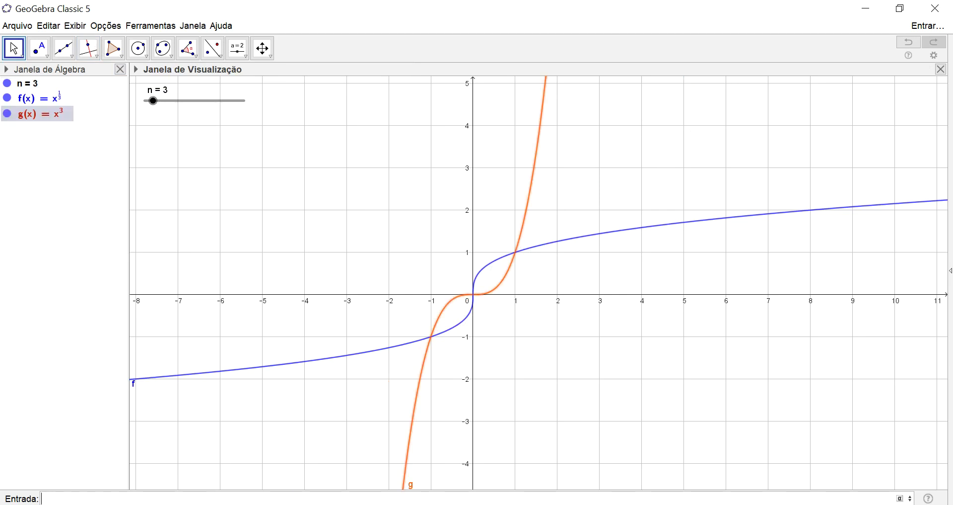
type("y = x")
key("Return")
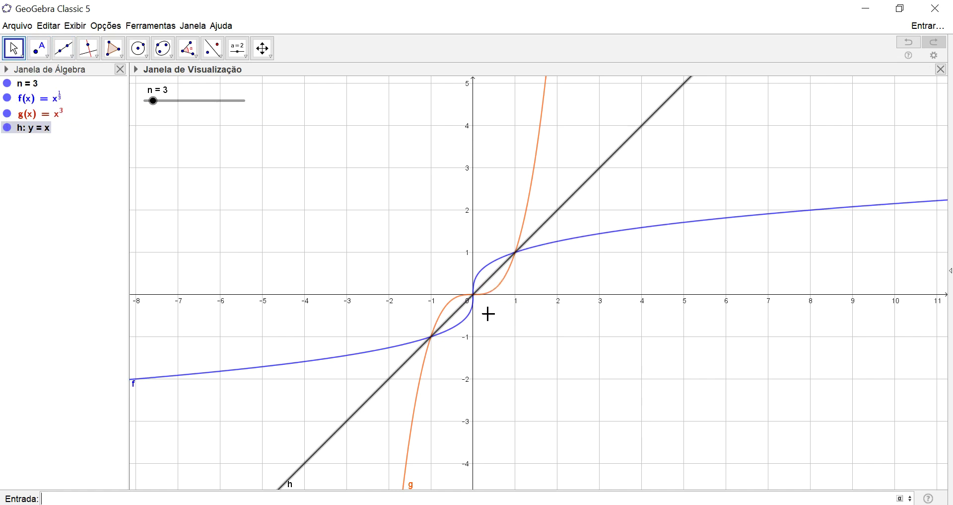
Hide the cubic function g and the line y = x, and set slider n to 2.
left_click(7, 114)
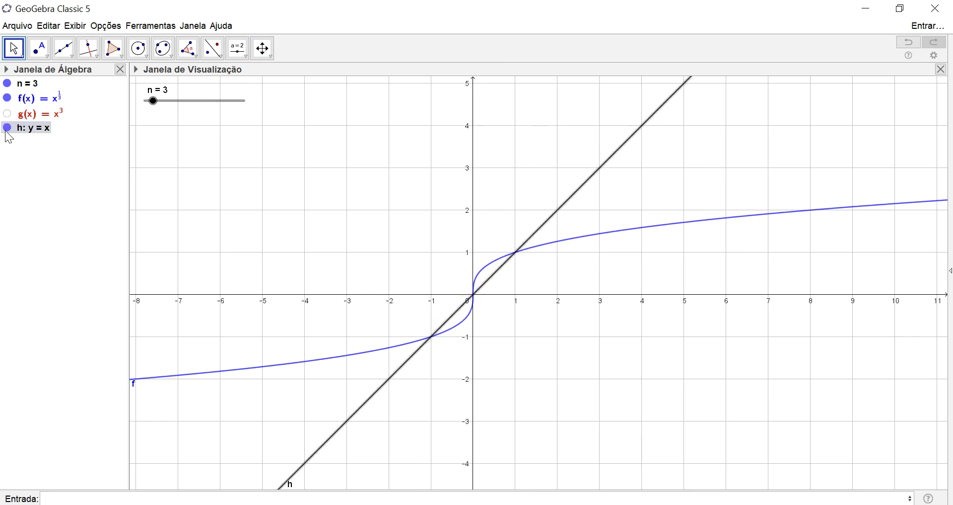
left_click(7, 127)
left_click(155, 102)
key("Left")
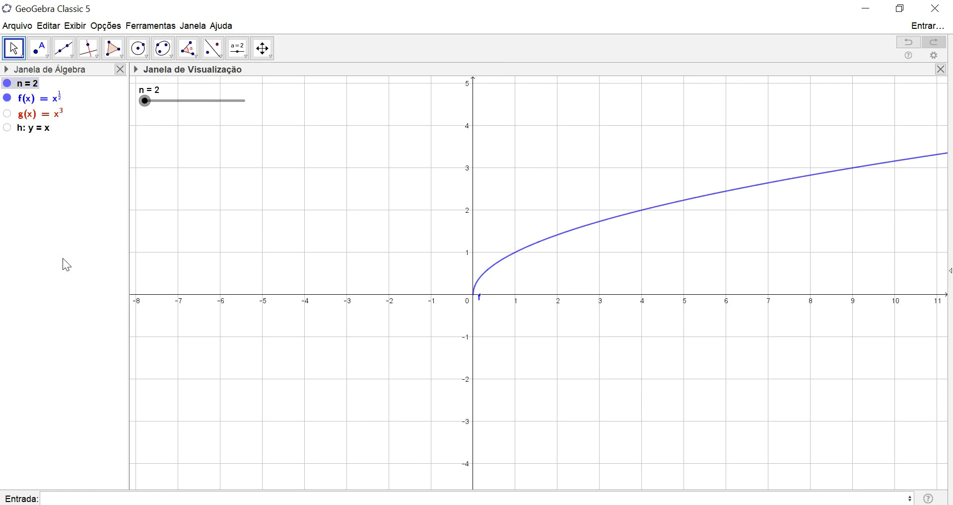
Redefine g(x) as x^2 and display it together with the line y = x.
left_click(55, 117)
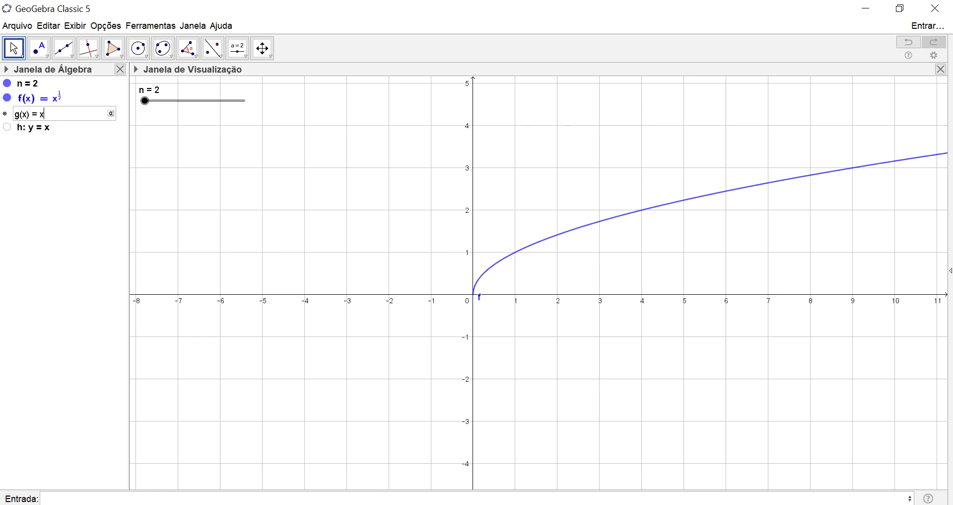
key("Return")
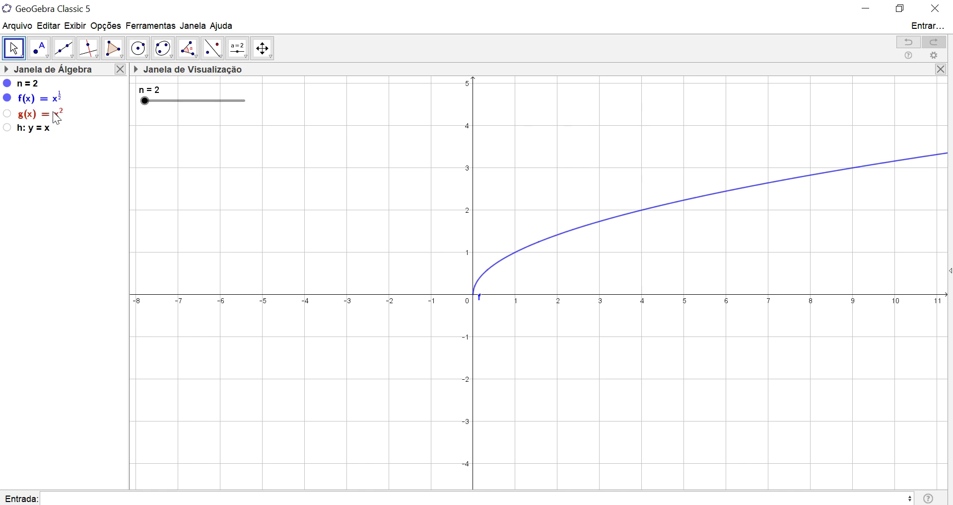
left_click(6, 114)
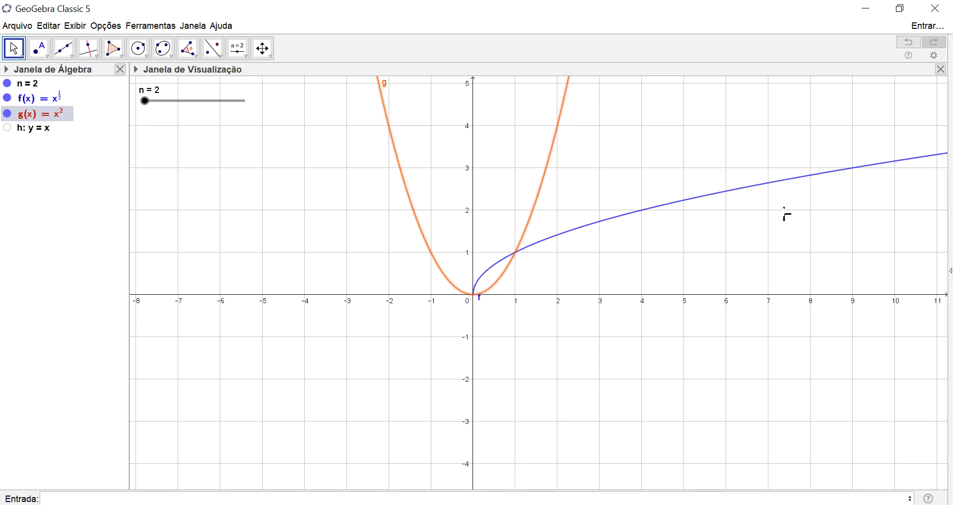
left_click(7, 128)
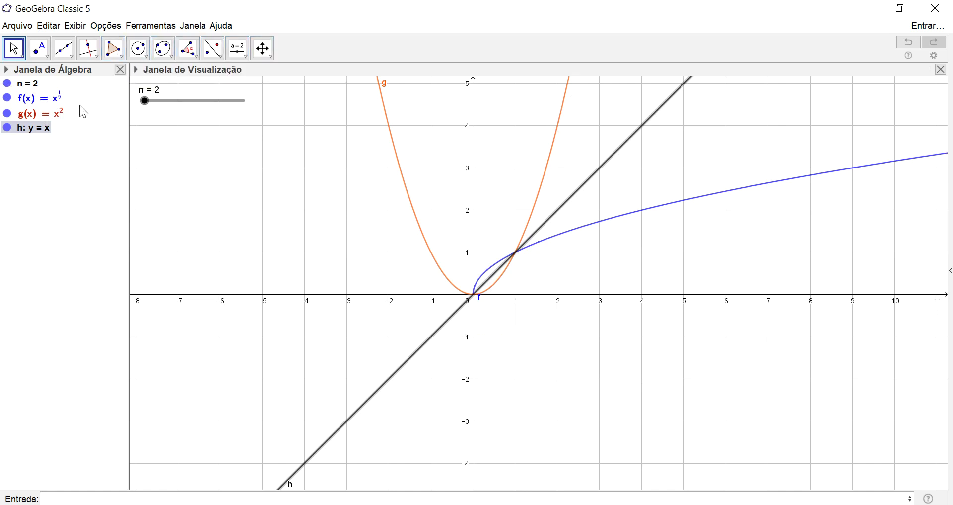
Hide the parabola g and the line y = x, and set slider n to 4.
left_click(7, 114)
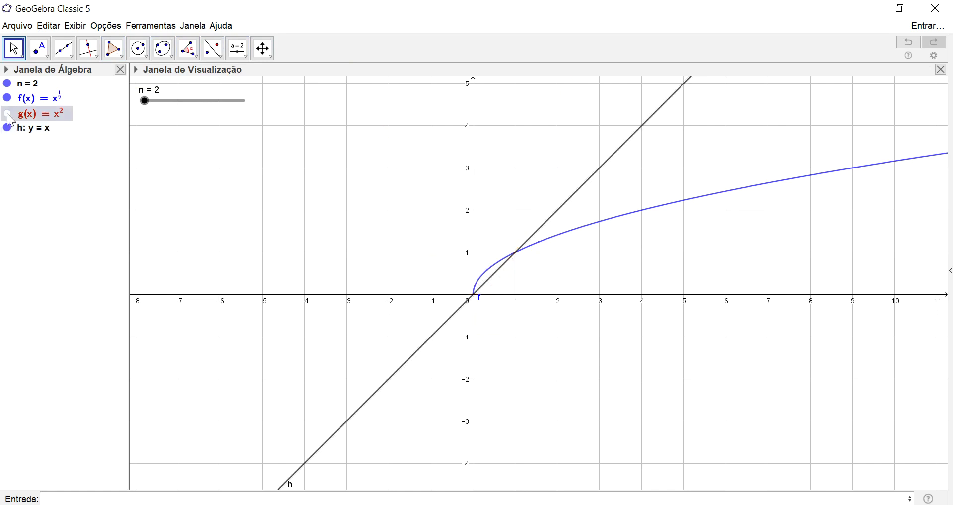
left_click(7, 129)
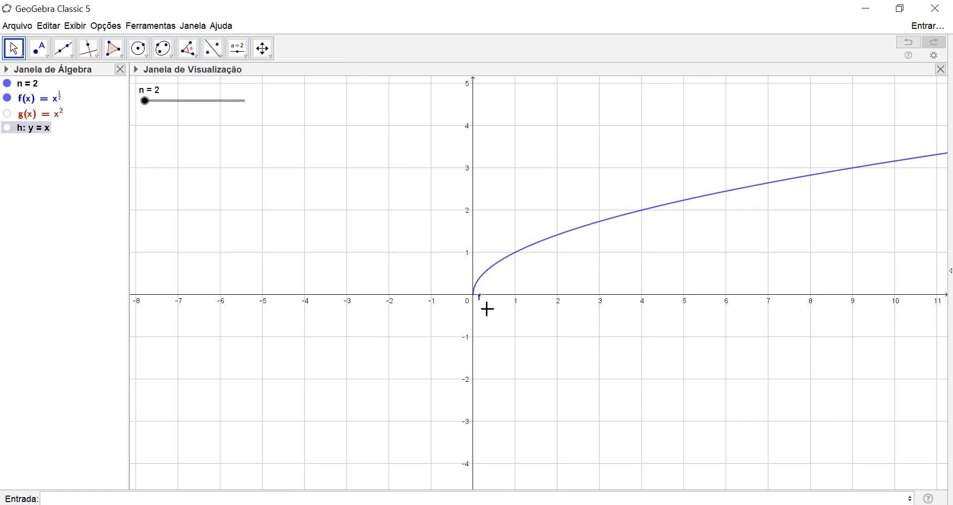
mouse_move(65, 97)
left_click_drag(147, 102, 168, 108)
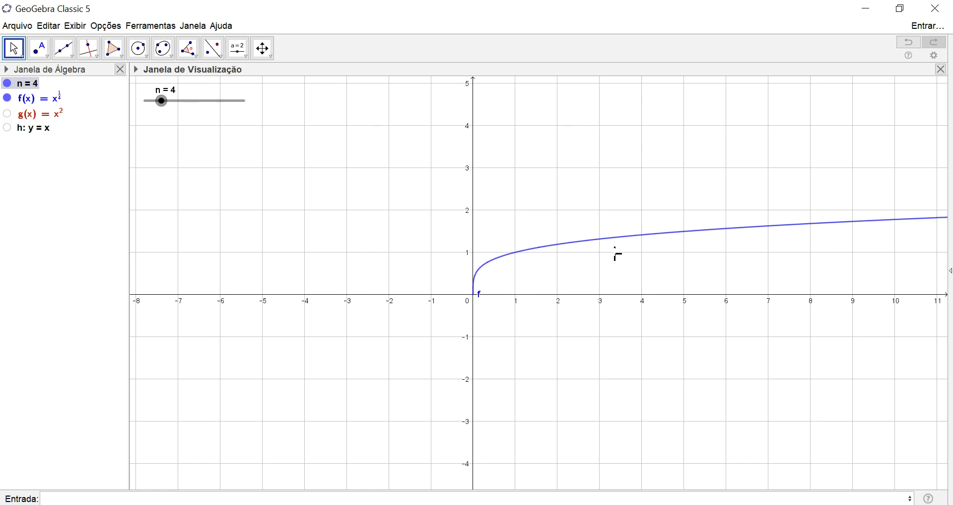
Vary slider n through 6, 5 and 7 to compare even and odd roots, ending at 6.
left_click_drag(161, 101, 184, 106)
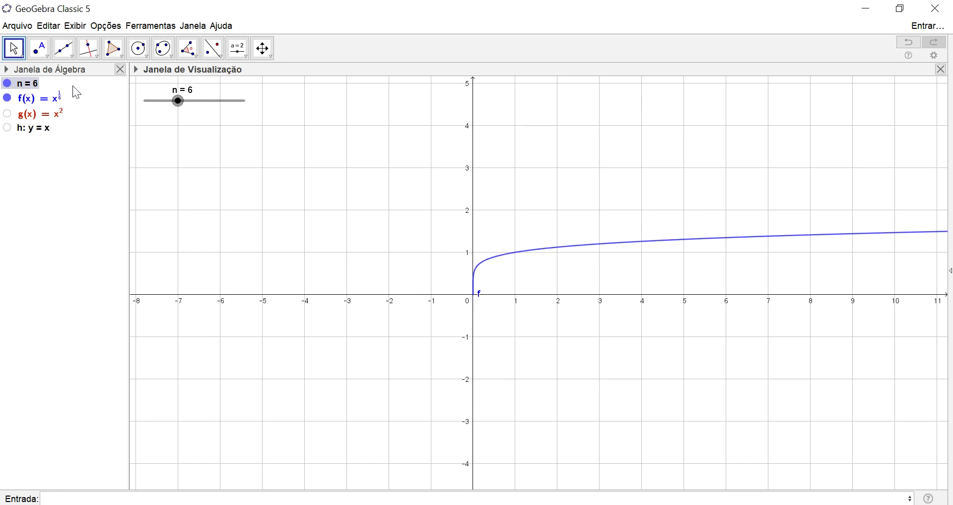
mouse_move(184, 104)
left_mouse_down()
mouse_move(213, 102)
mouse_move(171, 102)
left_mouse_up()
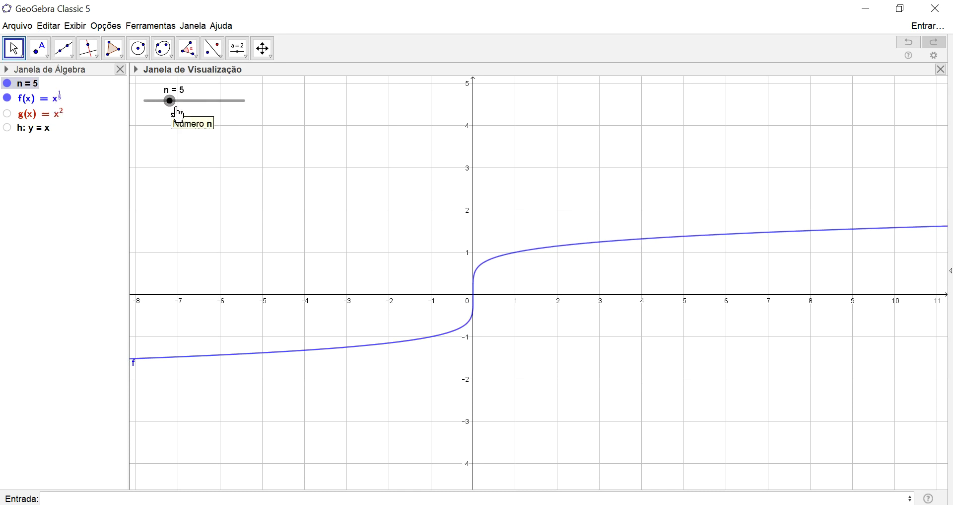
left_click_drag(185, 121, 192, 113)
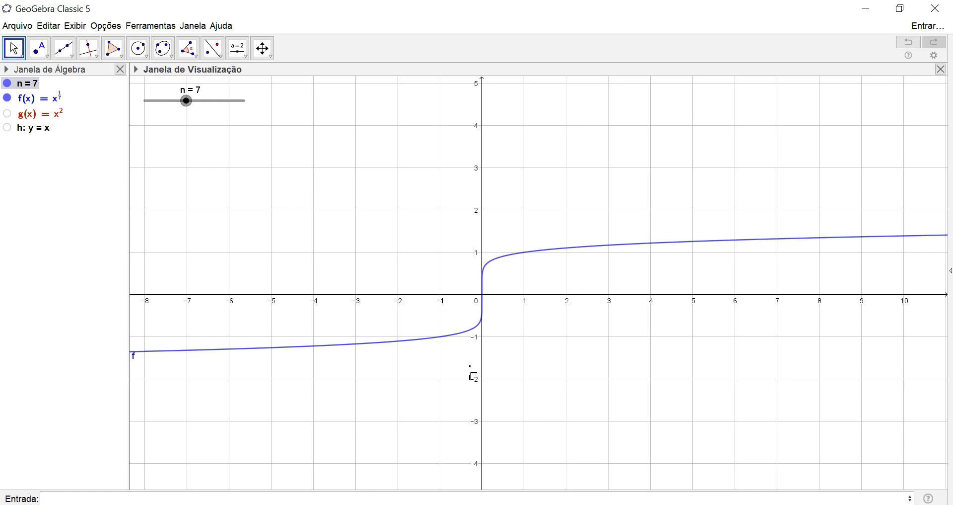
left_click_drag(190, 105, 183, 106)
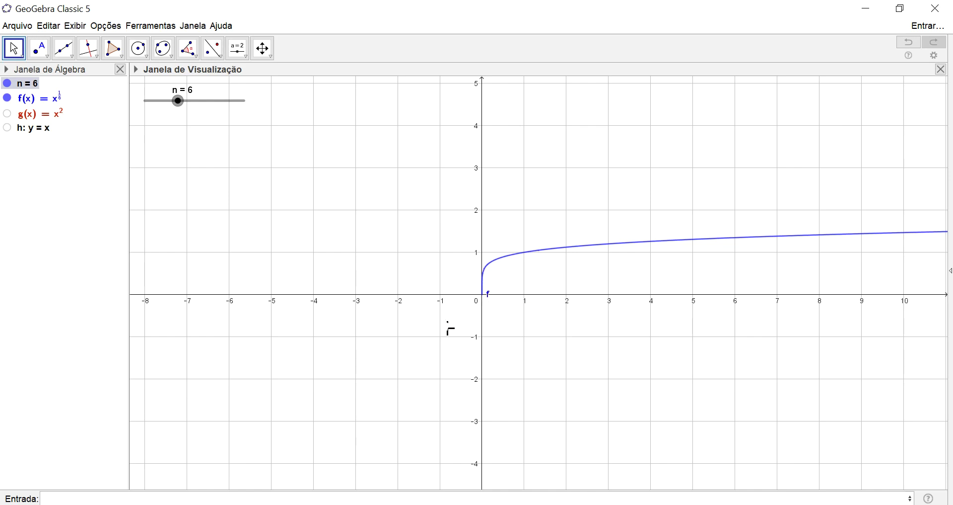
Redefine f as x^(1/n)+2 to shift its graph up by 2 units.
left_click(68, 102)
double_click(66, 99)
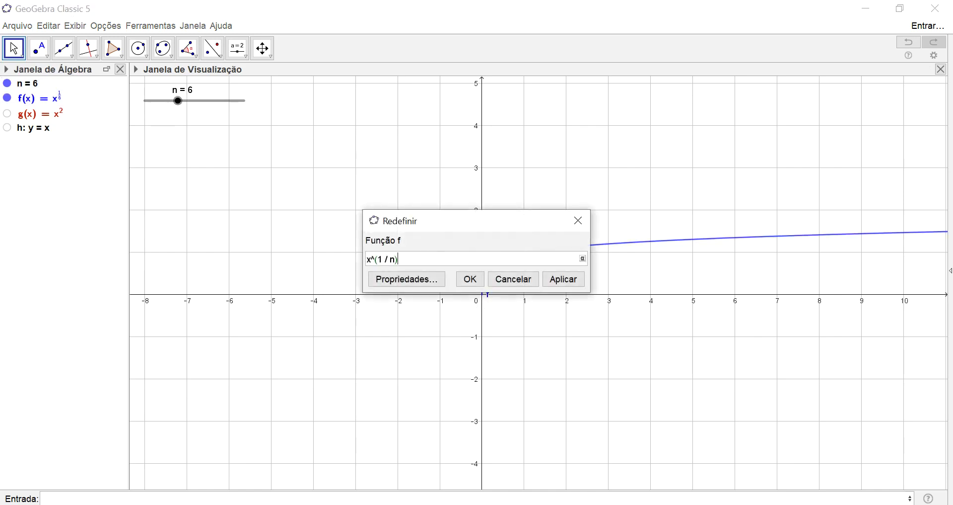
type("+2")
key("Return")
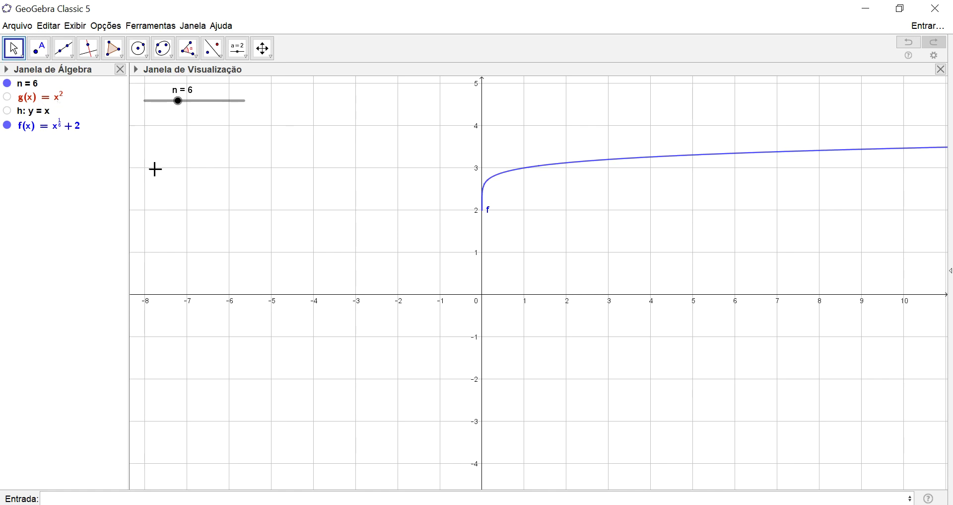
Start a LaTeX formula text below the curve of f reading f(x)=\sqrt[n]{x}.
left_click(238, 48)
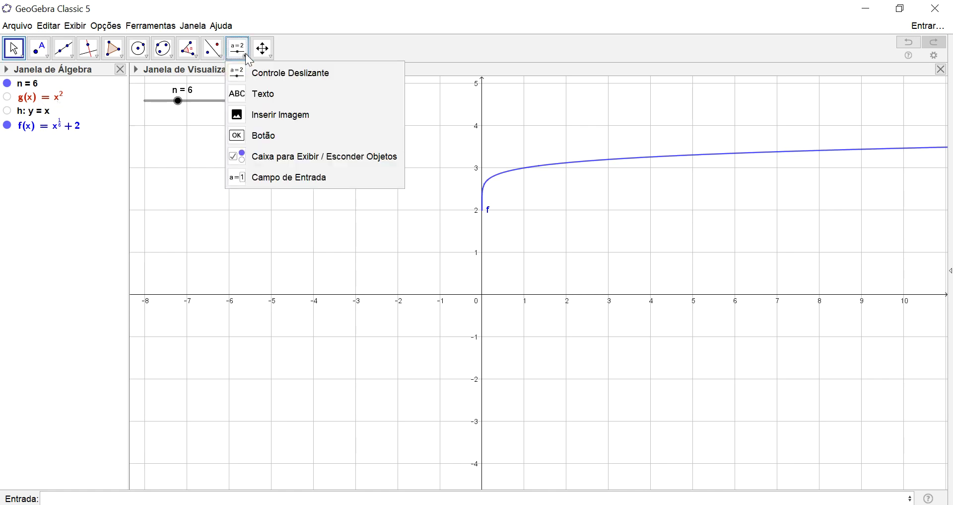
left_click(251, 105)
left_click(623, 251)
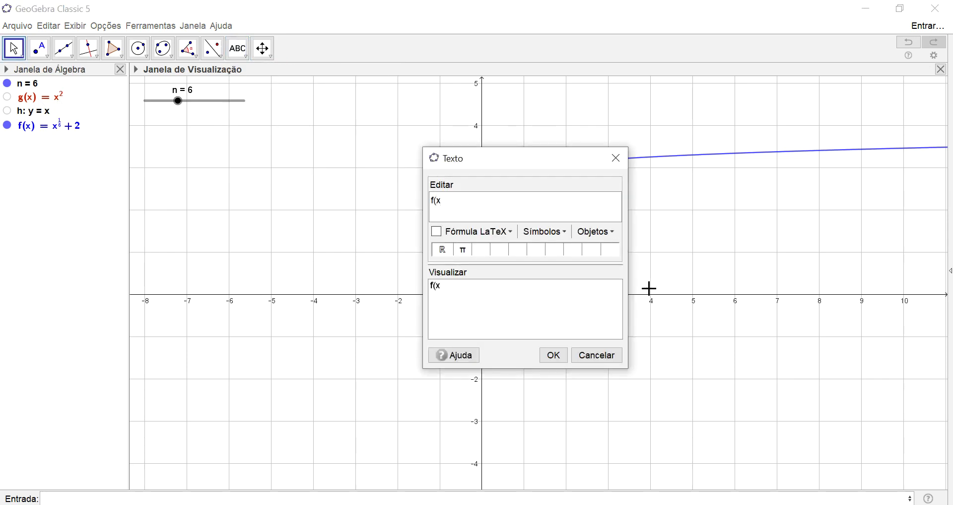
type("f(x)=")
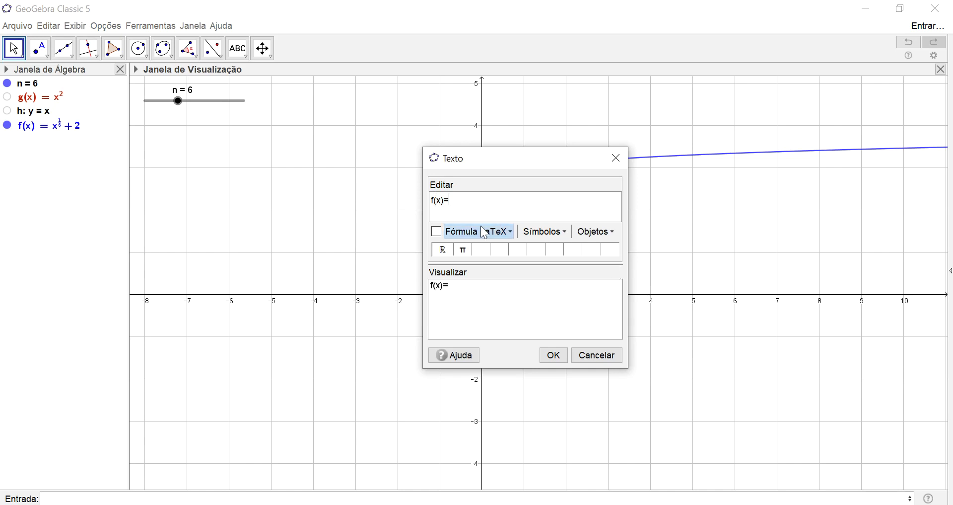
left_click(437, 231)
left_click(513, 231)
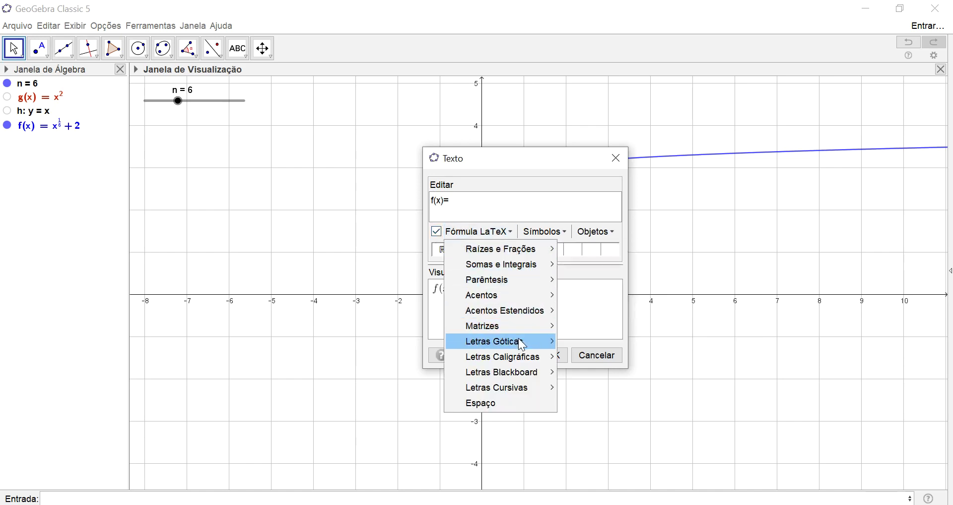
mouse_move(544, 251)
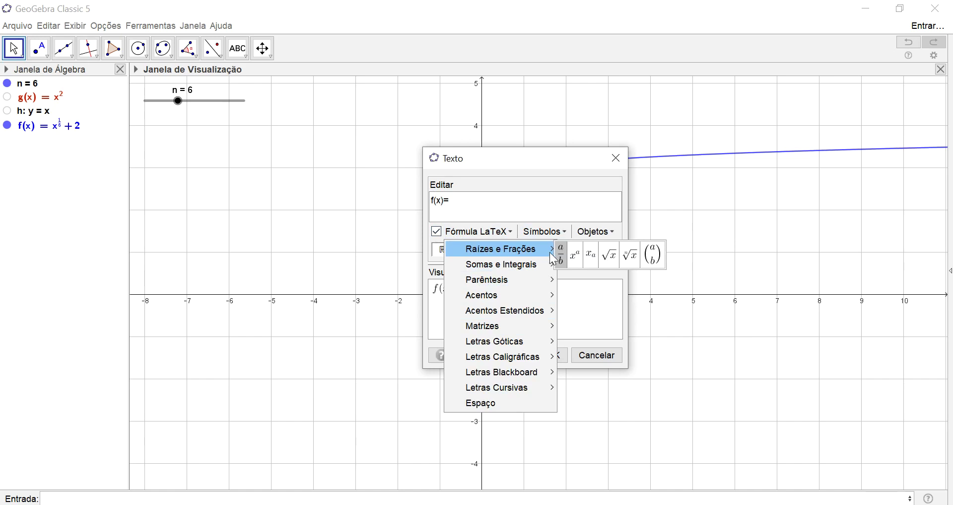
left_click(627, 255)
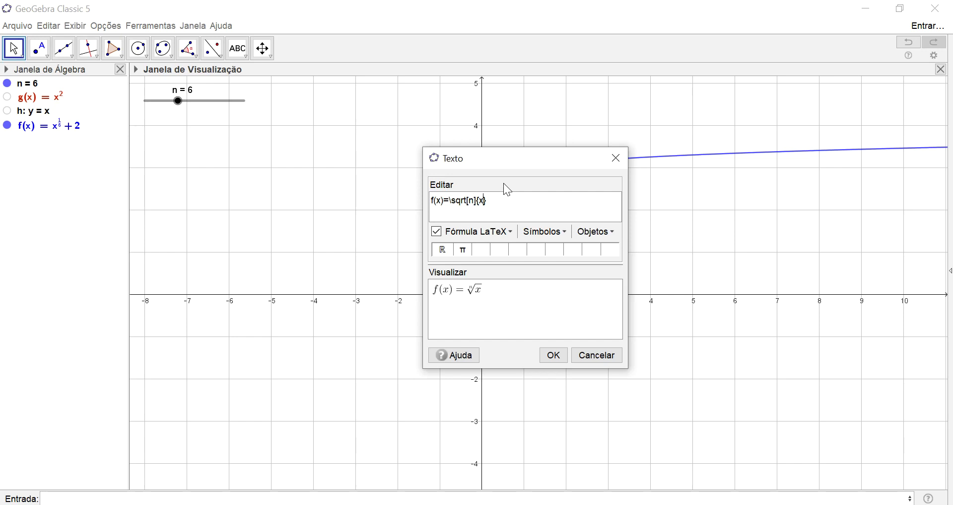
Append =x^{\frac{1}{n}} to the formula text and place it on the graph.
type("=x^(")
key("BackSpace")
type("{")
left_click(492, 236)
mouse_move(519, 249)
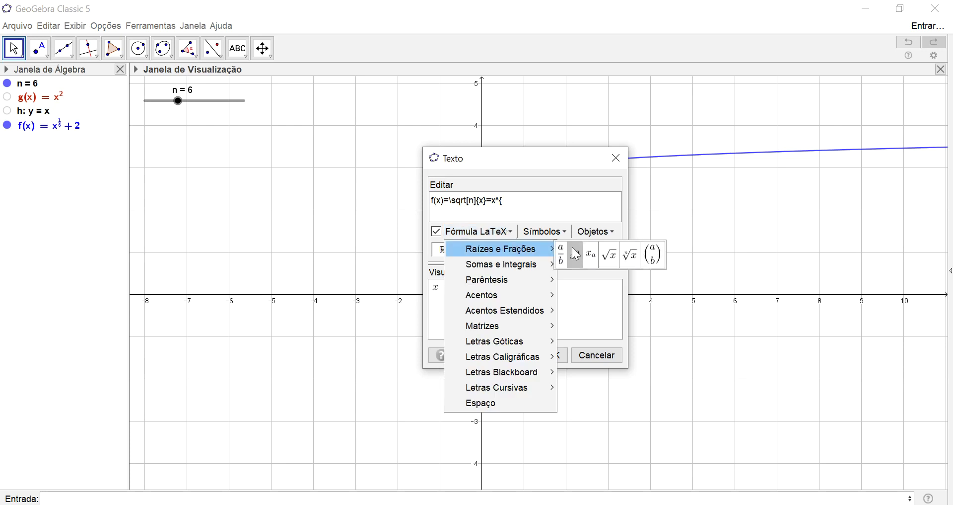
left_click(570, 252)
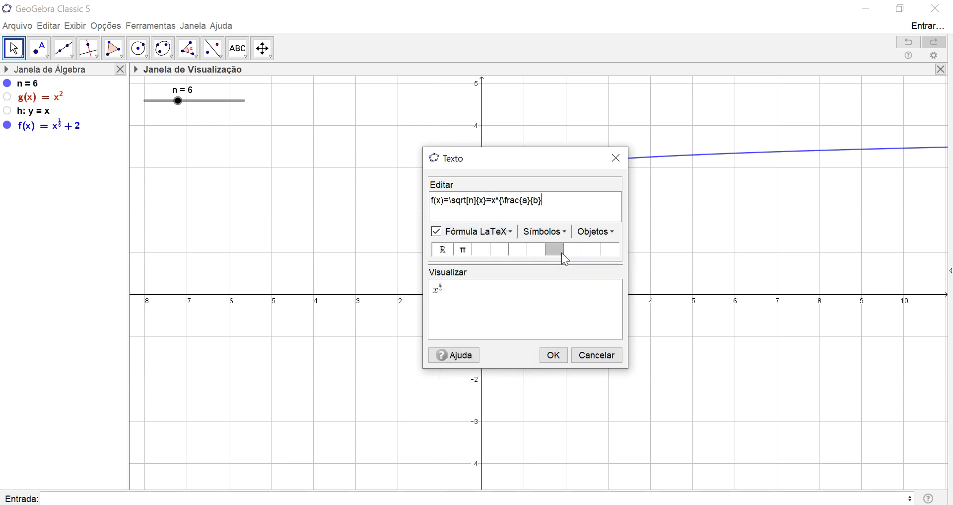
key("BackSpace")
type("1")
key("Delete")
type("n}")
left_click(555, 356)
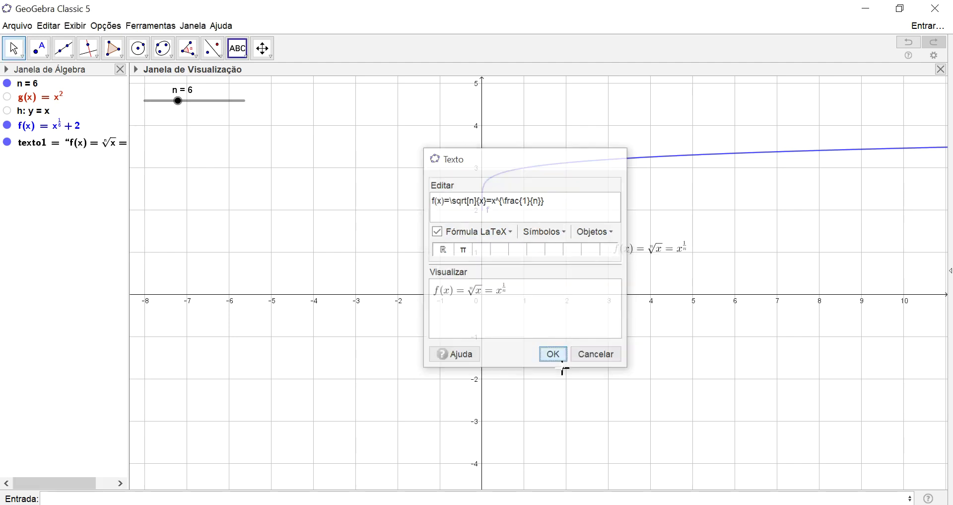
Format the formula text with size Grande and bold, and reposition it just below the curve.
right_click(644, 249)
left_click(696, 378)
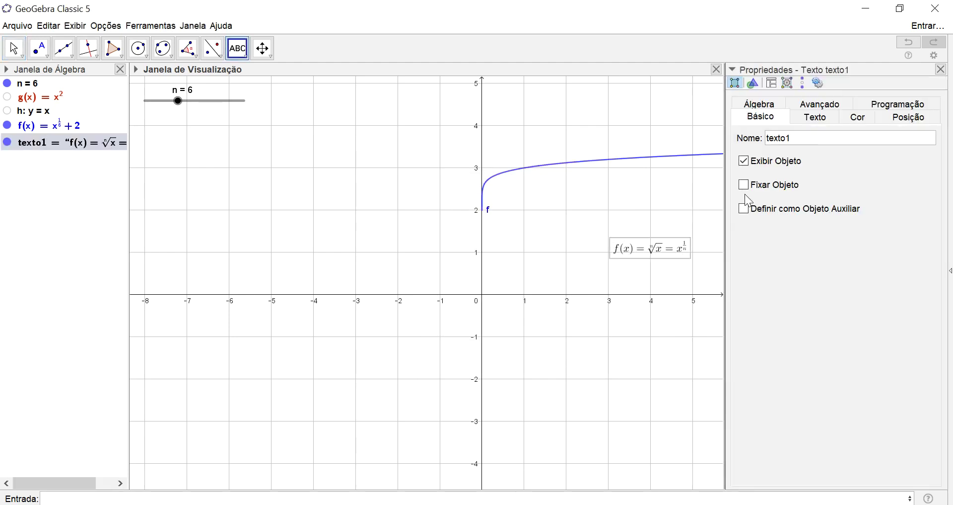
left_click(816, 117)
left_click(843, 137)
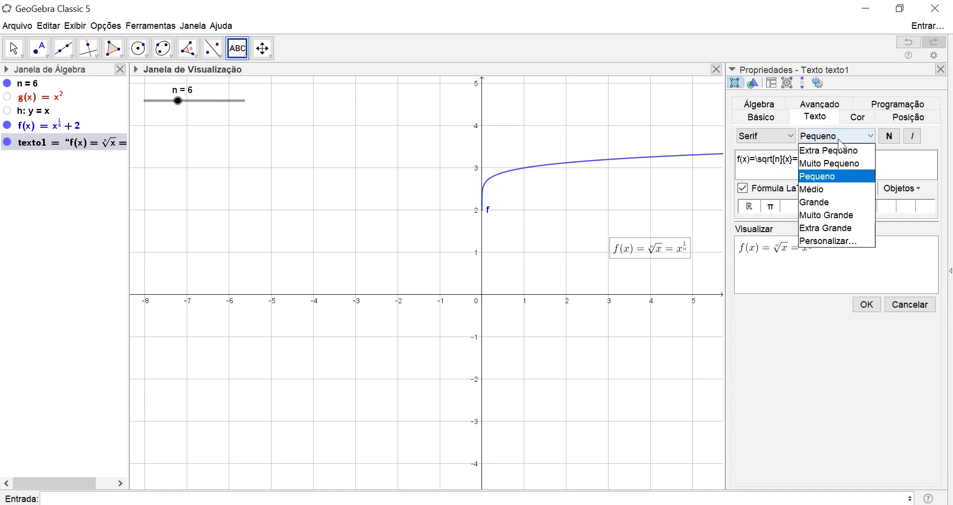
left_click(848, 203)
left_click(893, 133)
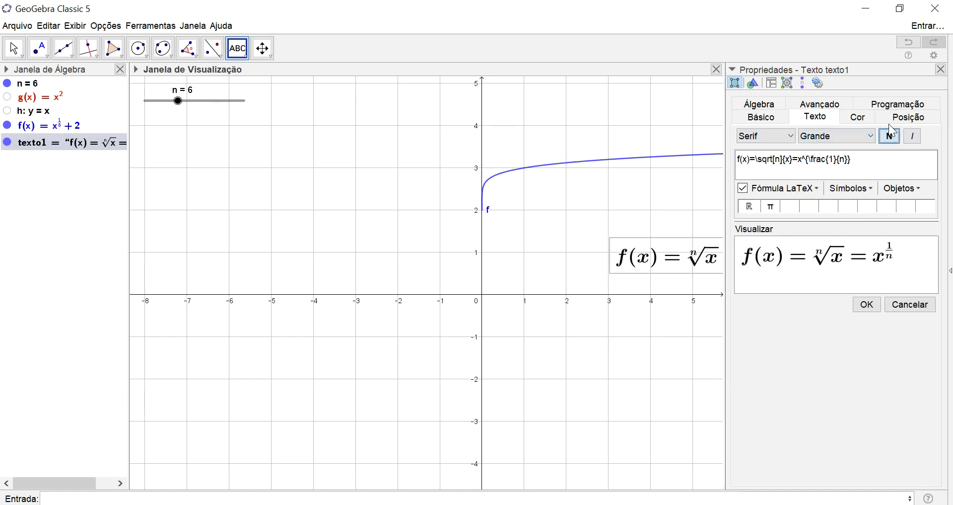
left_click(942, 69)
left_click_drag(723, 258, 724, 246)
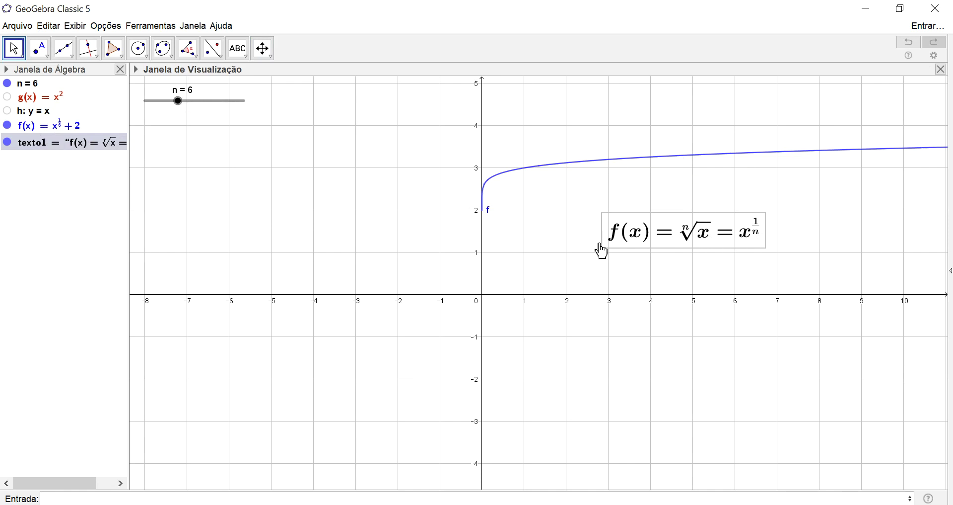
Compare the shifted graph of f at n = 5 and n = 6 using slider n.
left_click_drag(187, 105, 179, 107)
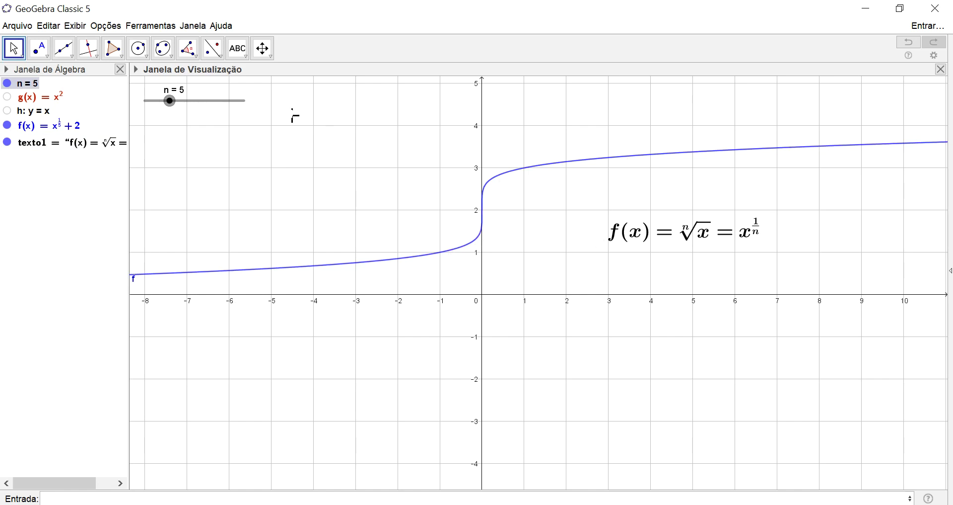
left_click_drag(177, 106, 185, 106)
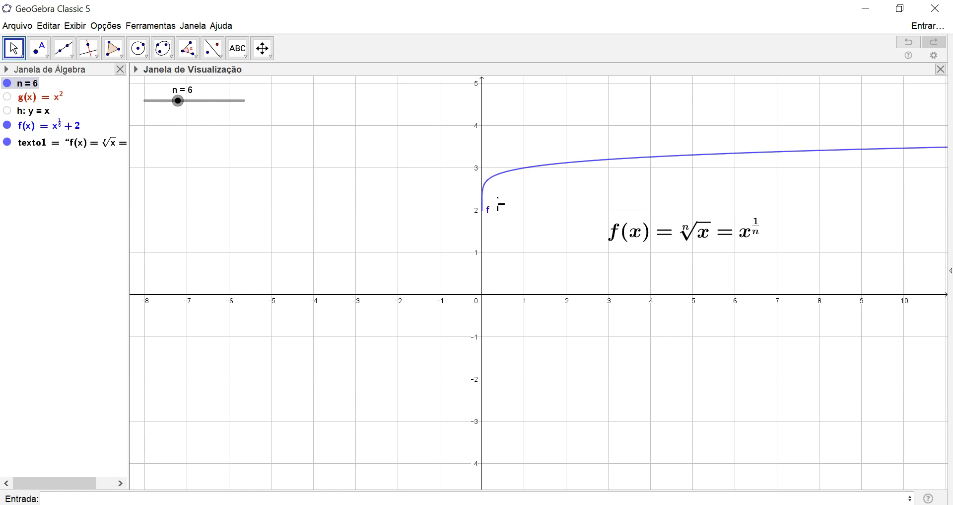